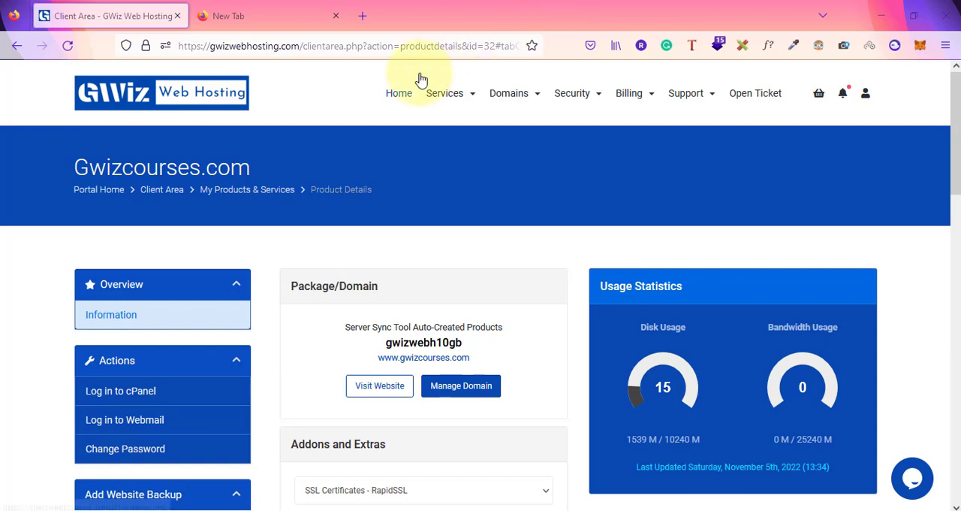
Load the gwizcourses.com website in the empty browser tab
left_click(289, 6)
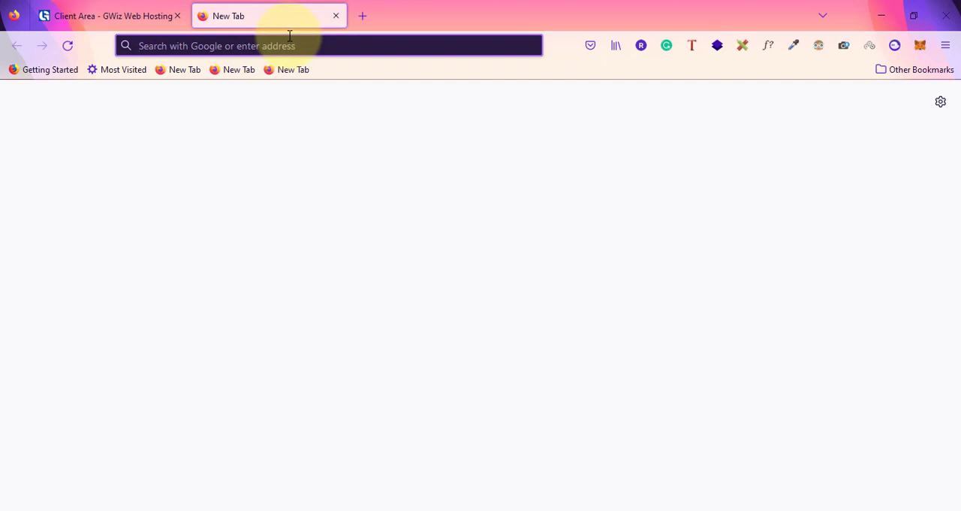
type("gwi")
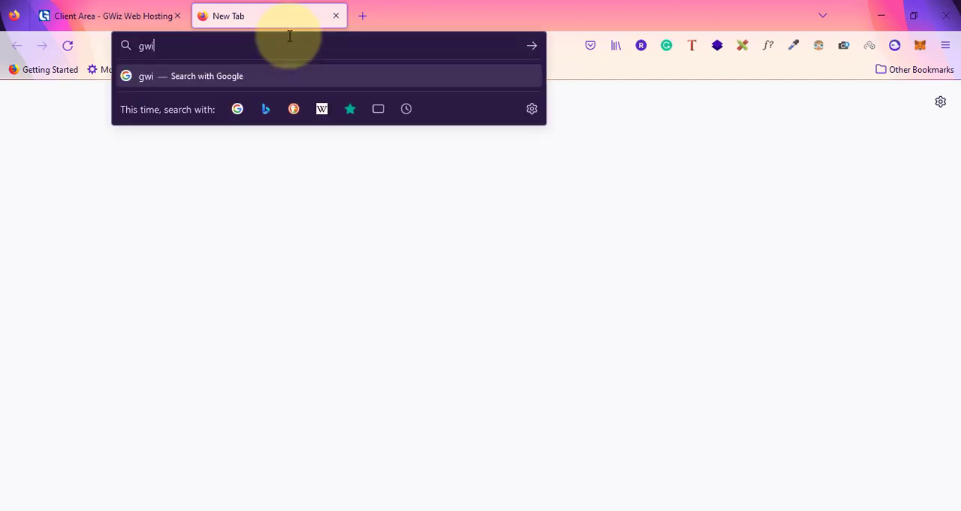
type("zcourses.com")
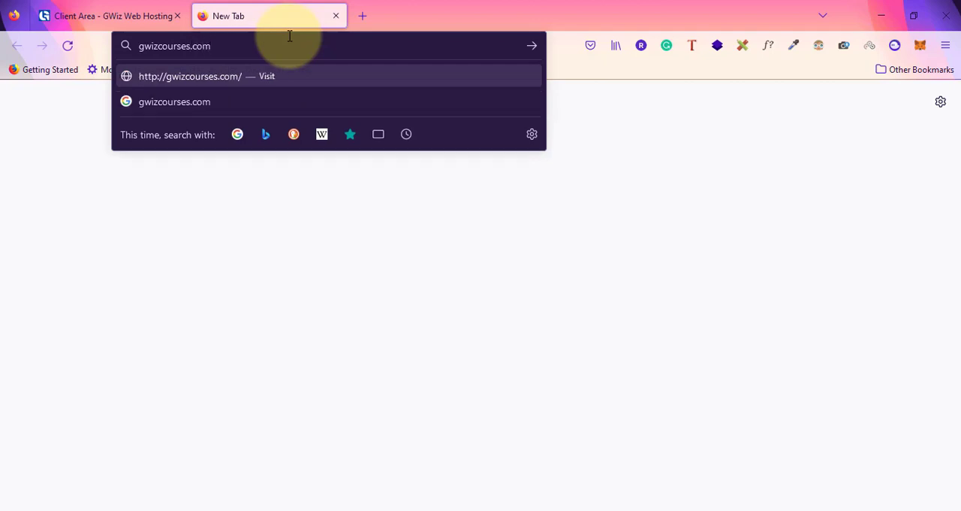
key("Return")
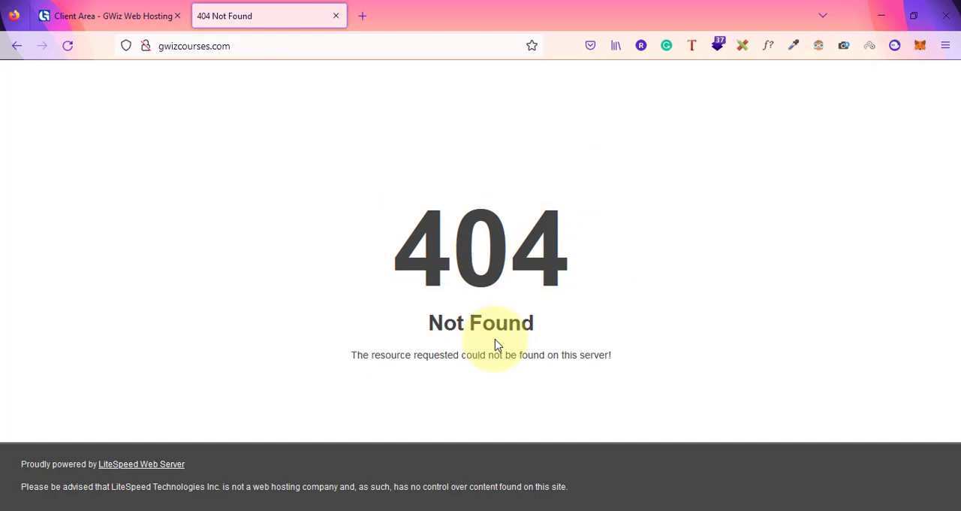
left_click(234, 44)
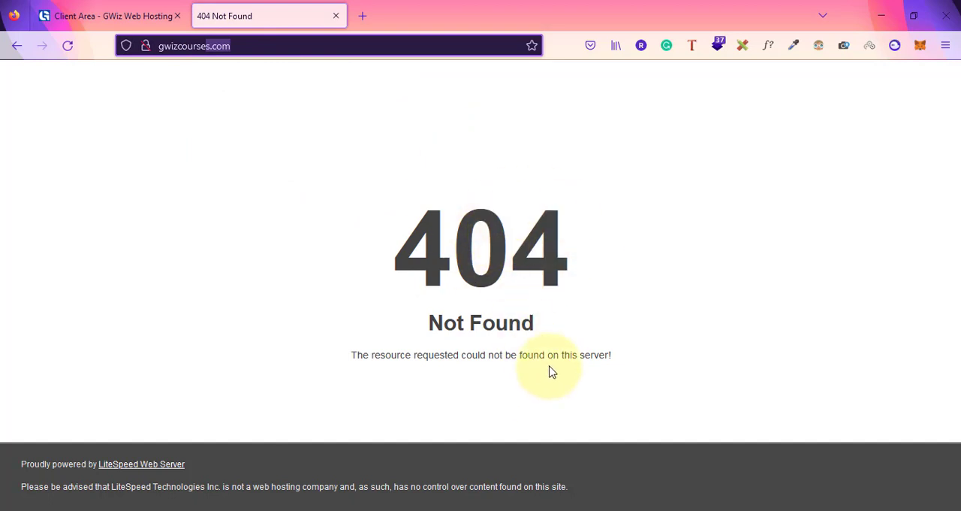
Open Notepad and write "domain" and "webhosting" on two separate lines
key("super+r")
key("Return")
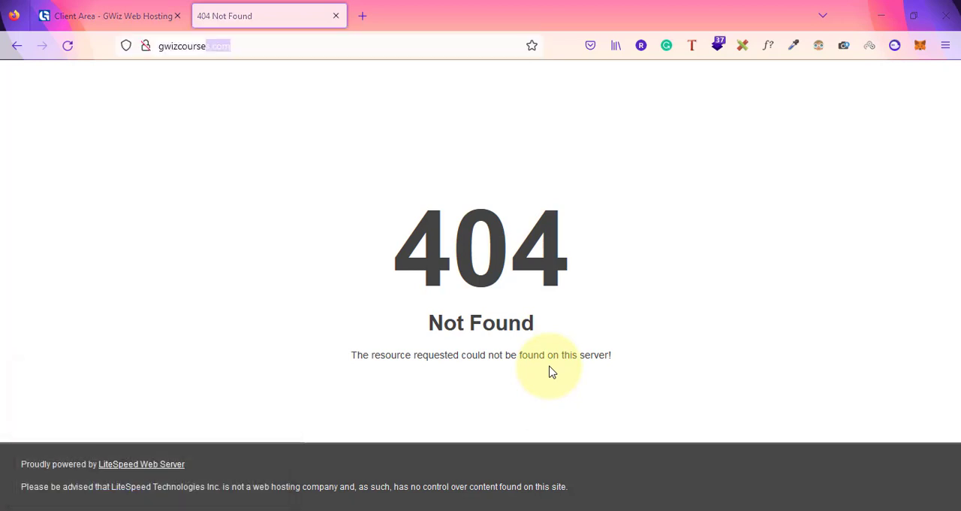
type("d")
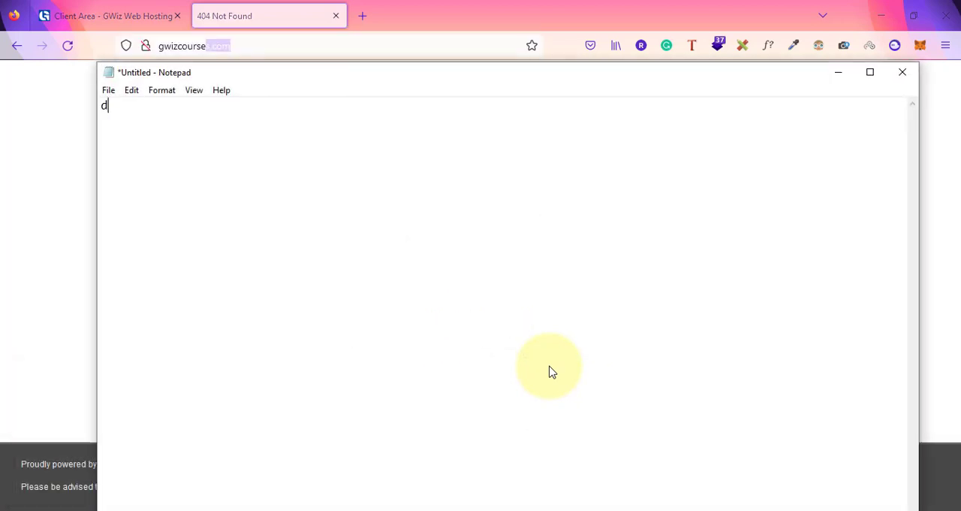
type("omain webhosting")
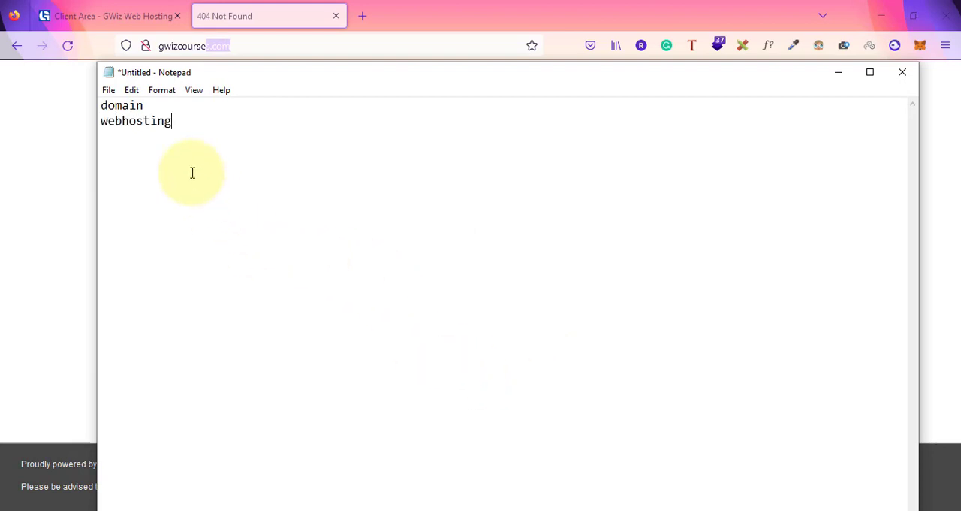
Add "gwizcourses.com" after the word "domain" in the note
left_click(103, 120)
left_click_drag(113, 120, 169, 119)
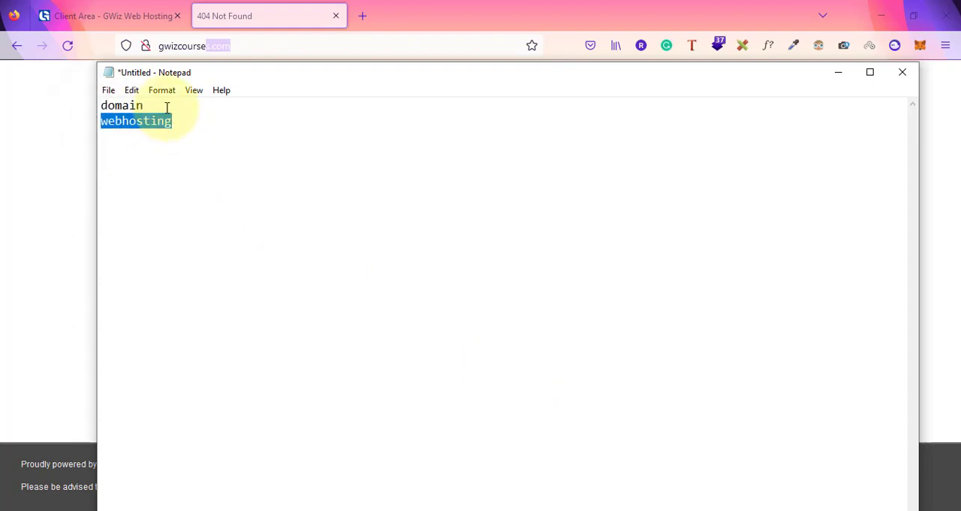
left_click(166, 107)
type("gw")
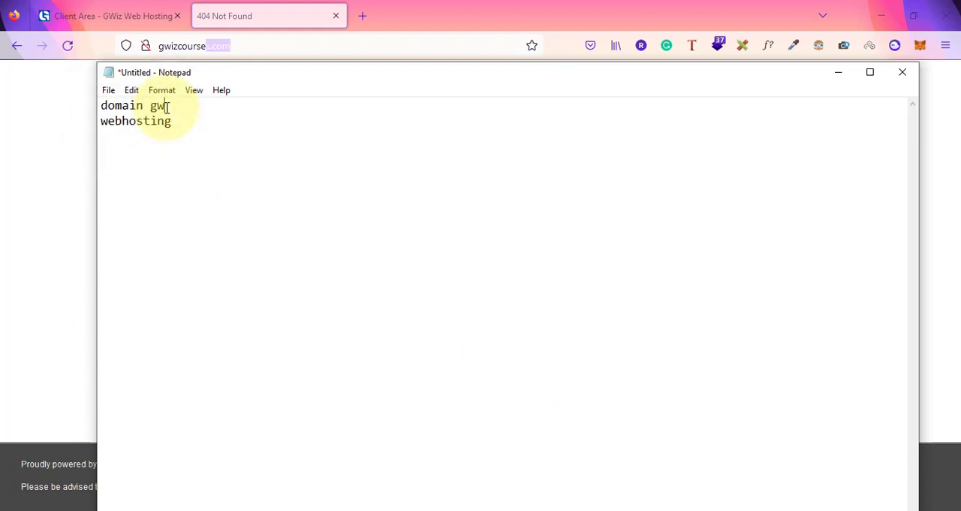
type("izcourses.com")
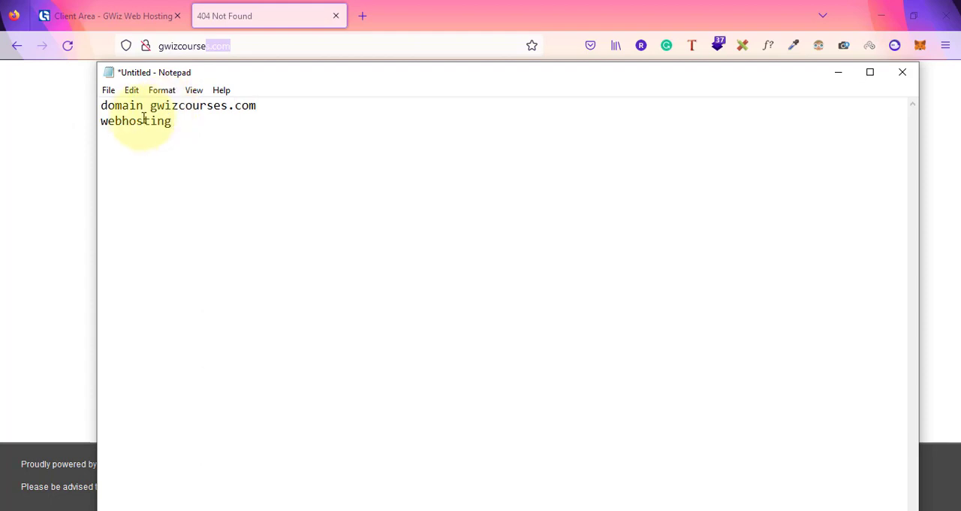
Compare the hosting client area page for Gwizcourses.com with the website's own browser tab
left_click(92, 9)
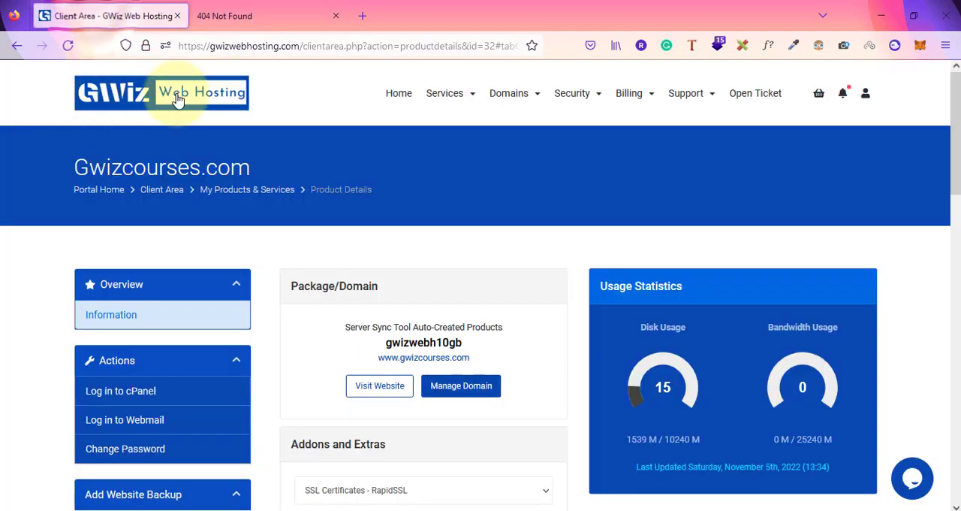
left_click(250, 7)
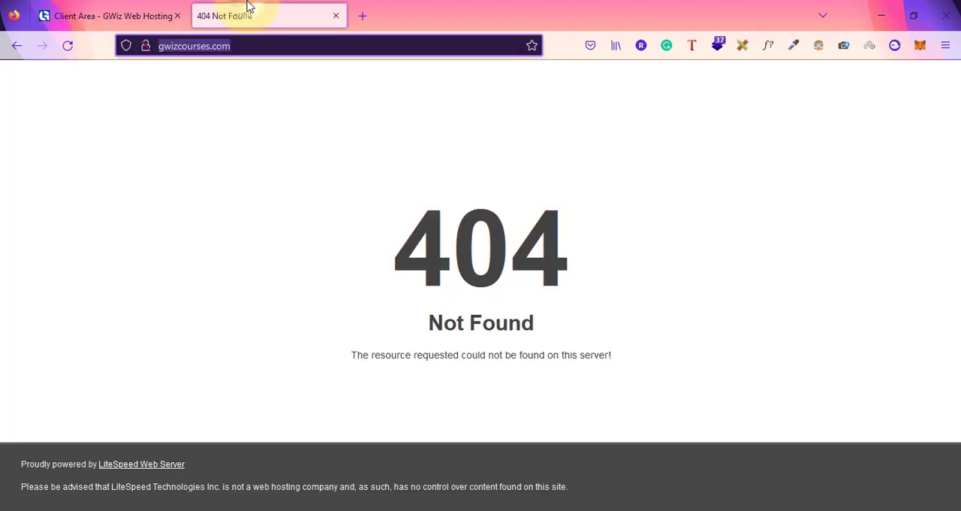
left_click(98, 7)
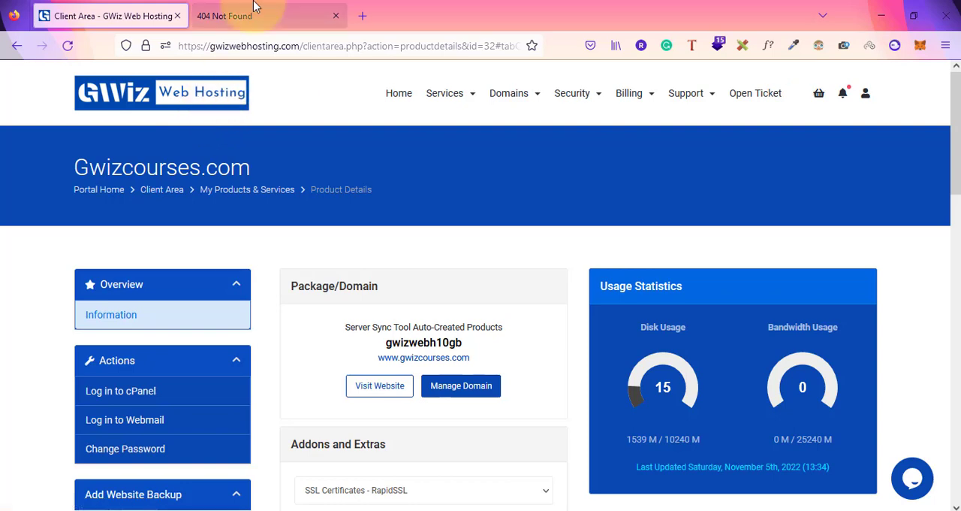
key("Tab")
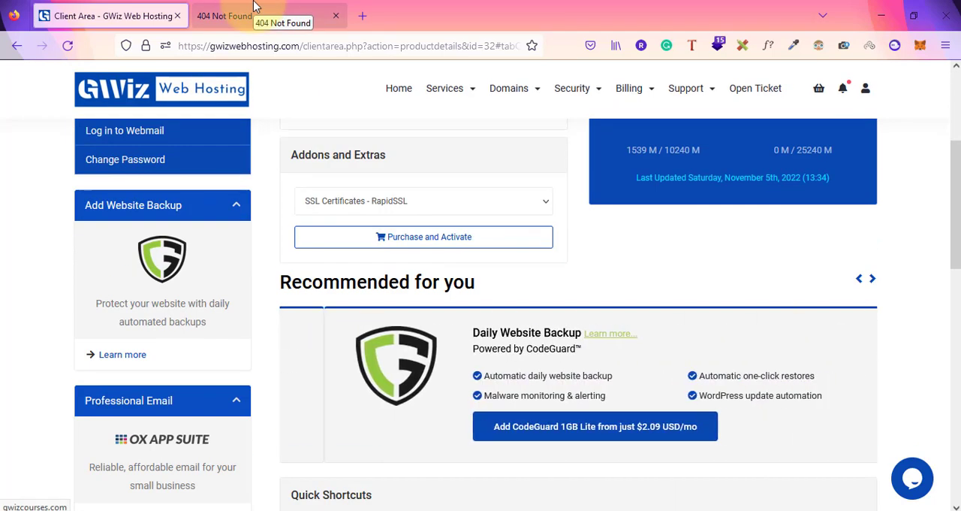
Return to the Notepad note and put a colon after both "domain" and "webhosting"
key("alt+Tab")
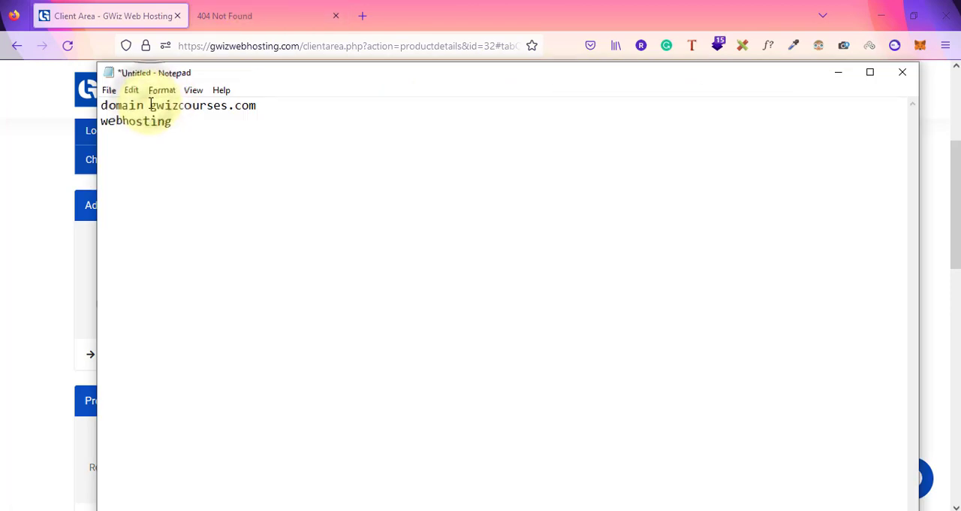
left_click(150, 105)
type(":")
left_click(176, 121)
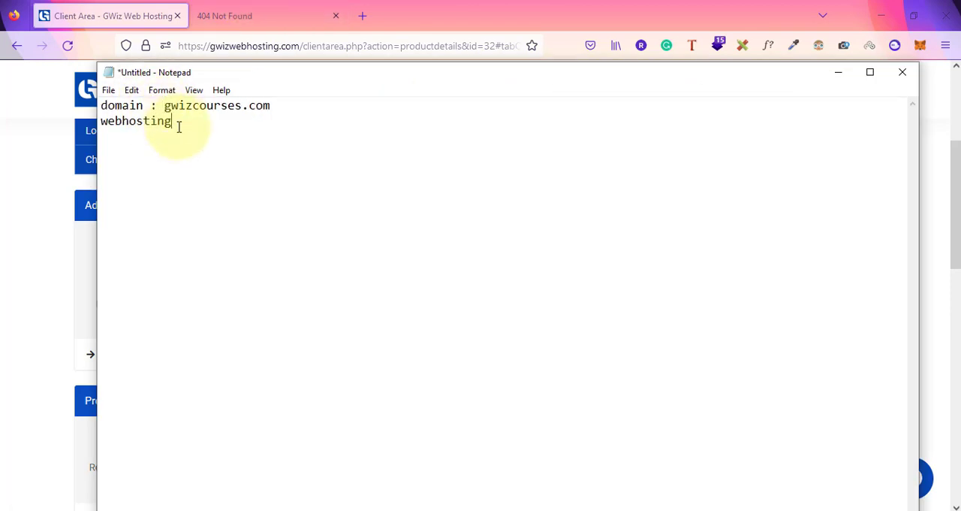
left_click(179, 126)
type(":")
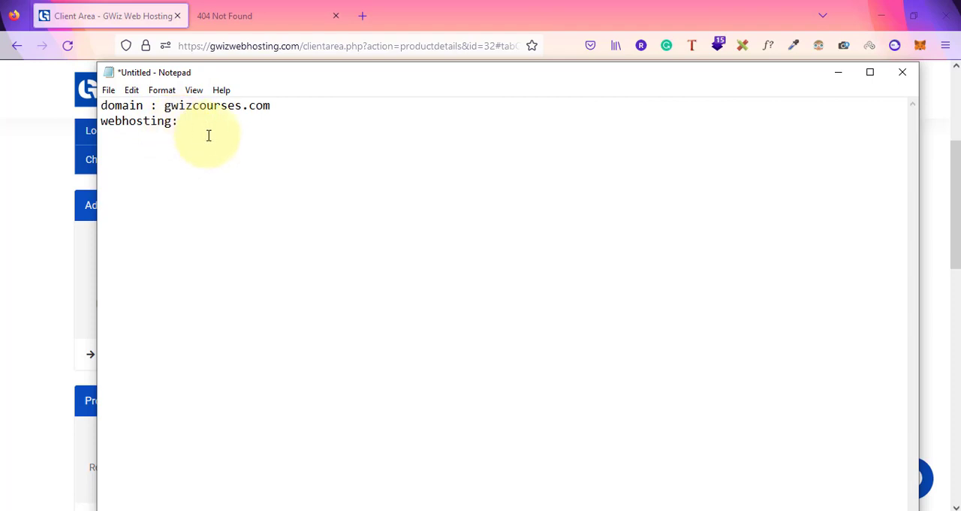
Add a line of dashes on a new line below "webhosting:" in the note
left_click_drag(165, 107, 293, 116)
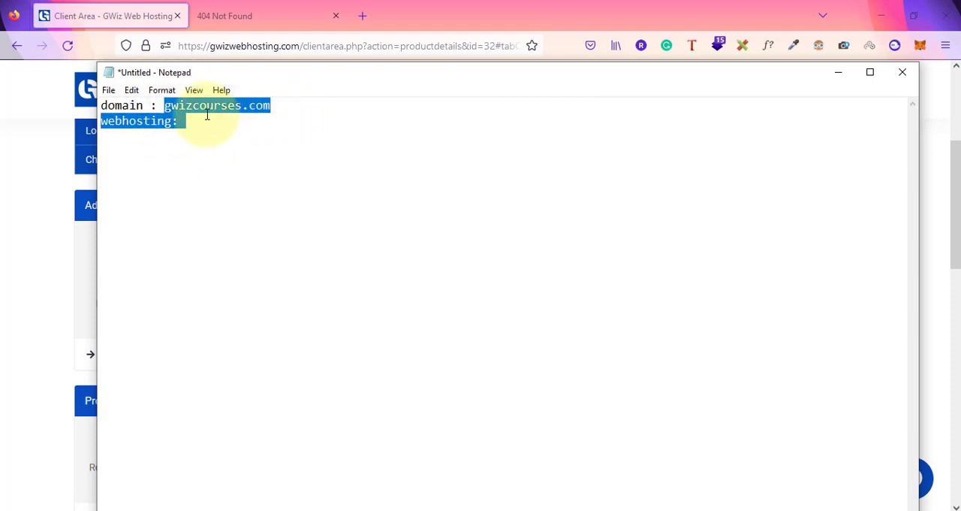
left_click(134, 121)
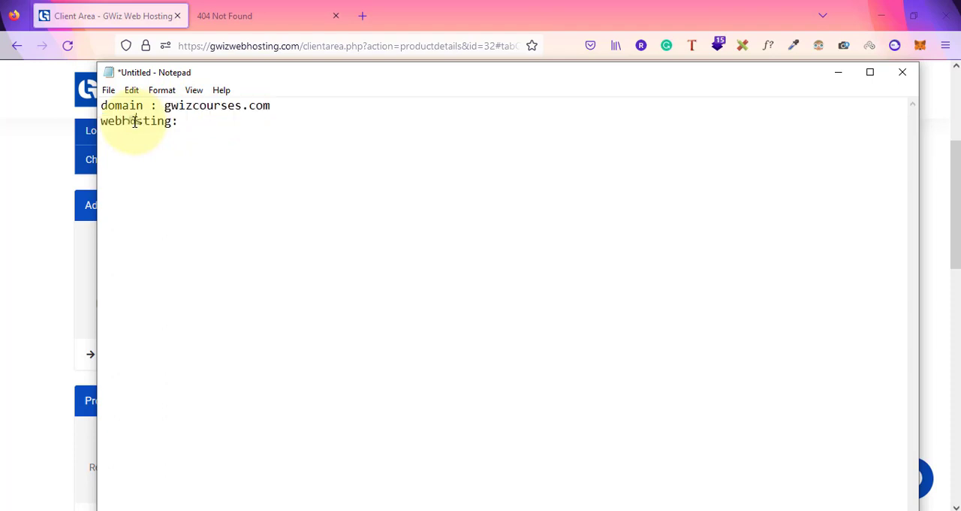
left_click(187, 126)
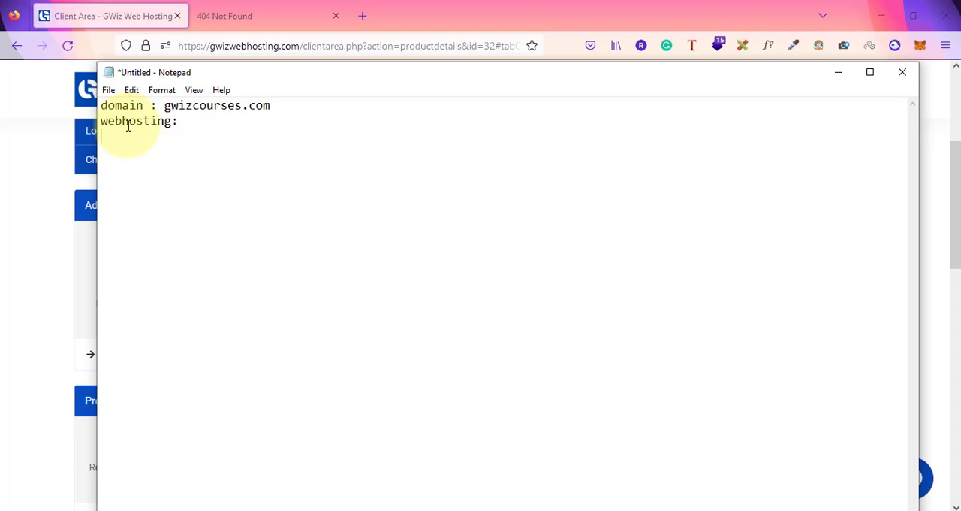
type("-------------------")
Switch back to the browser's hosting client area, open the account's File Manager and go on to the cPanel Tools page
left_click(62, 166)
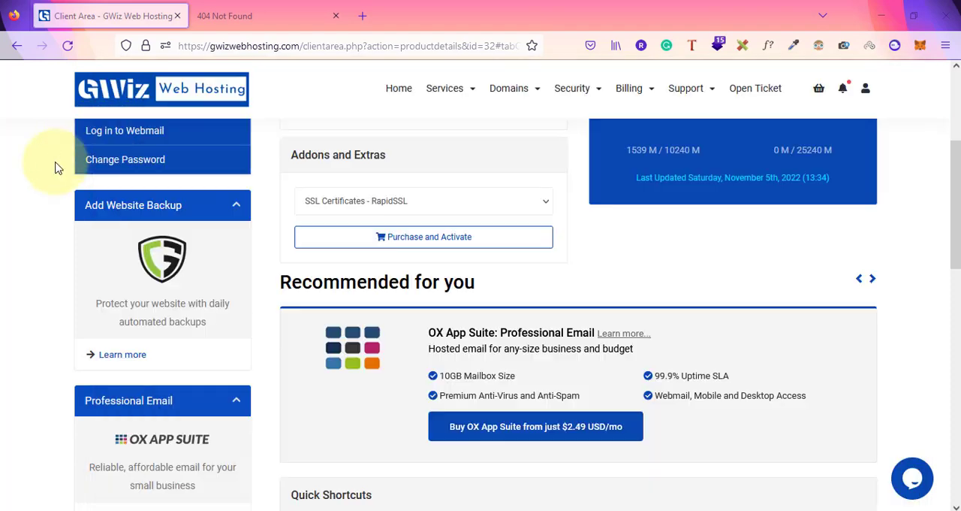
left_click(866, 88)
left_click(411, 194)
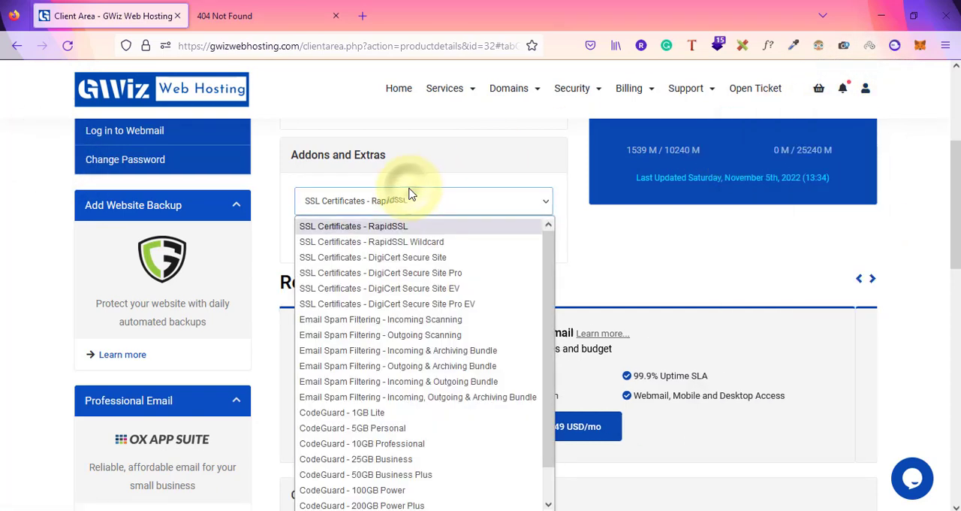
left_click(524, 189)
scroll(522, 188, "up", 4)
scroll(521, 188, "down", 10)
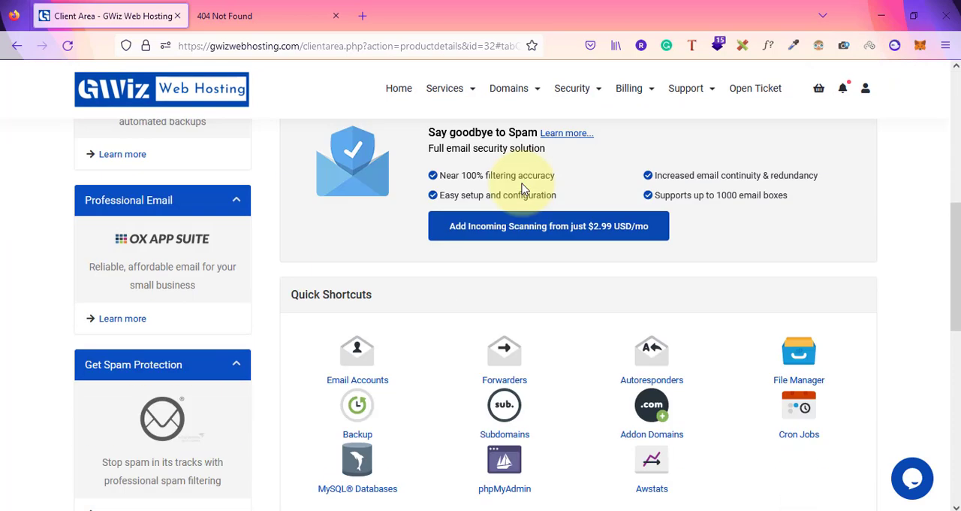
scroll(661, 189, "up", 2)
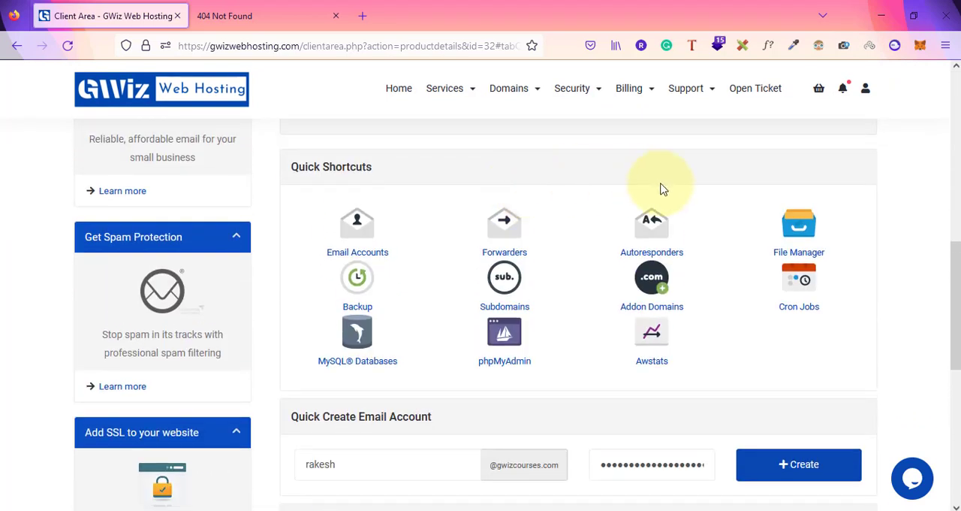
left_click(790, 235)
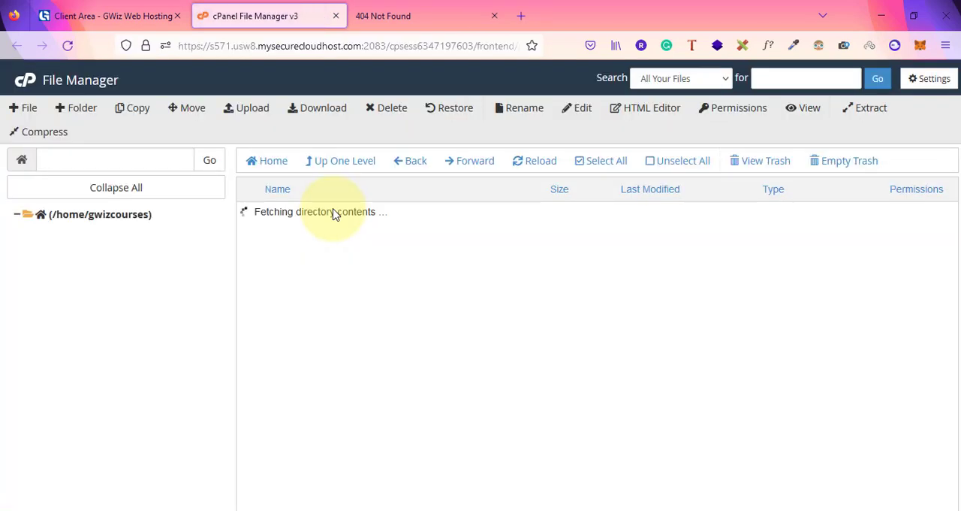
left_click(22, 86)
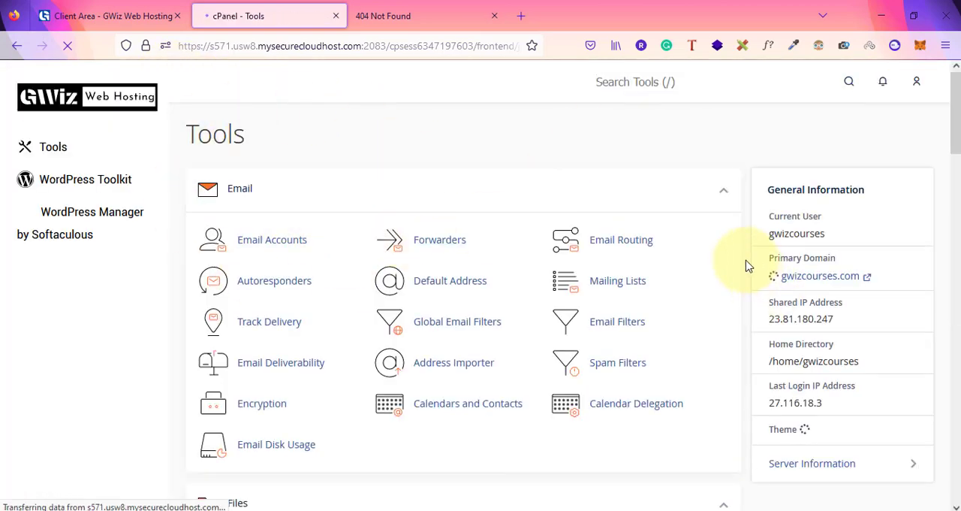
Look through the cPanel tool sections from Email and Files down to Advanced and Preferences
scroll(748, 265, "down", 3)
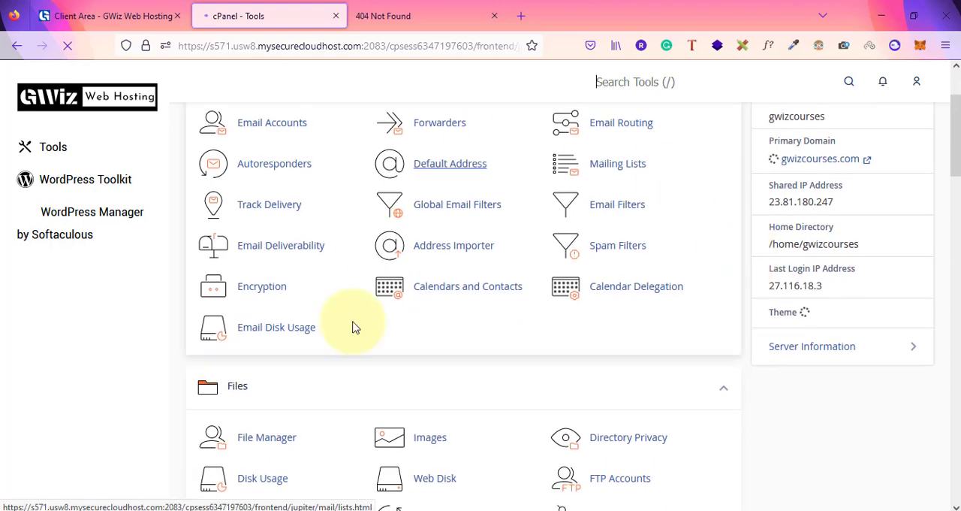
scroll(751, 320, "up", 3)
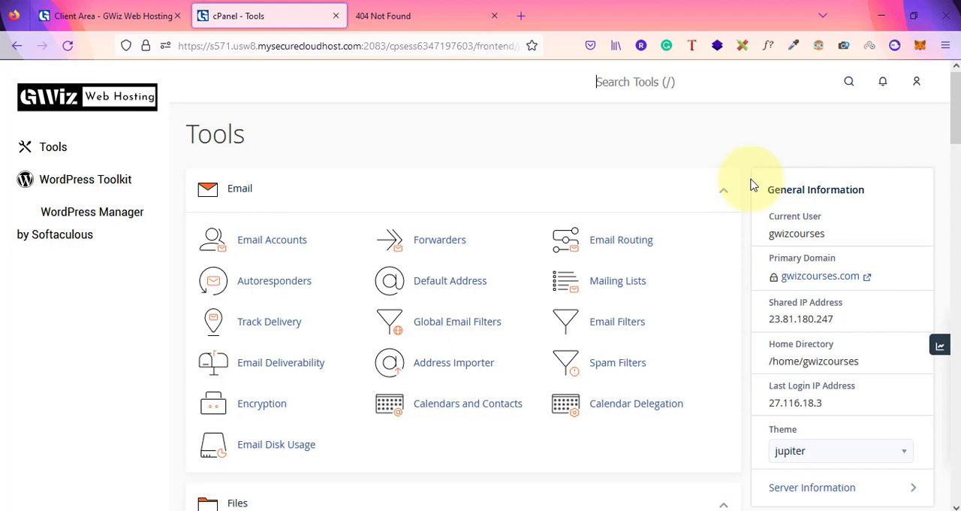
scroll(751, 185, "down", 4)
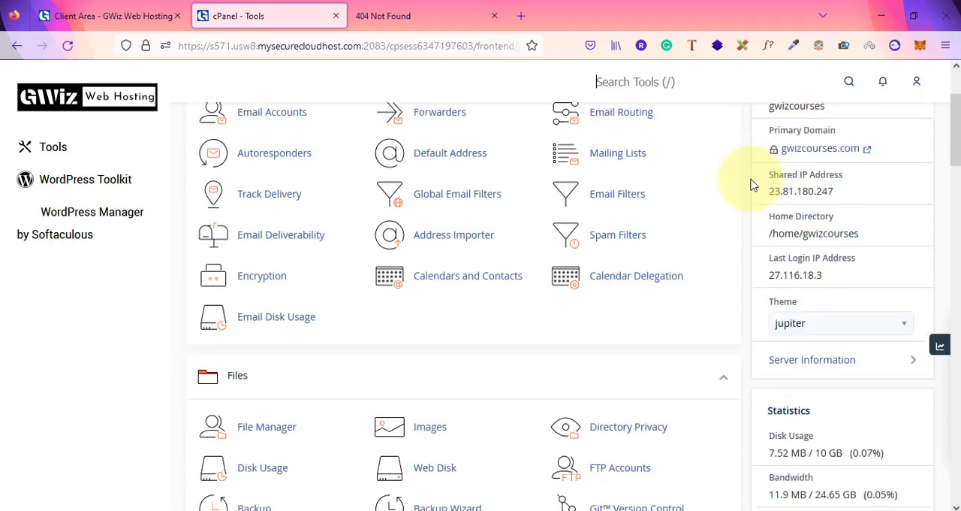
scroll(687, 263, "down", 3)
scroll(682, 246, "down", 4)
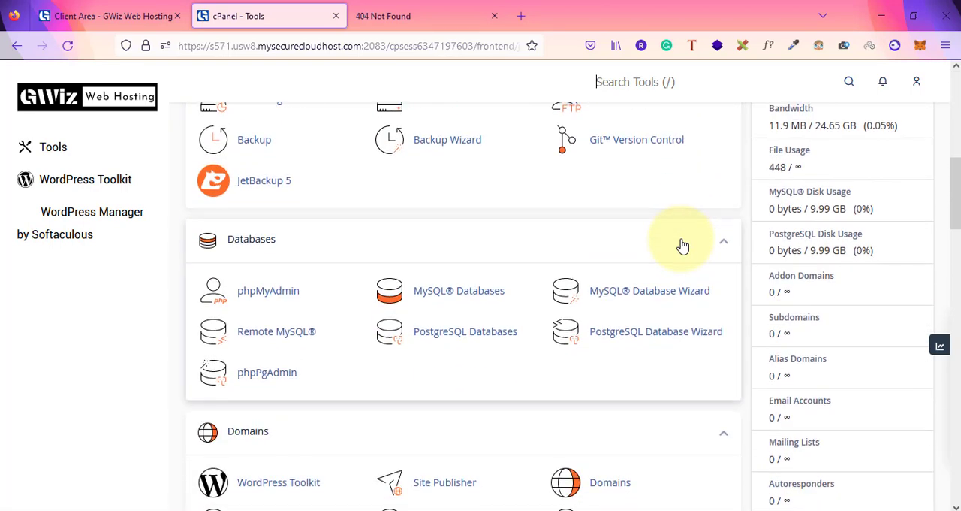
scroll(683, 245, "down", 7)
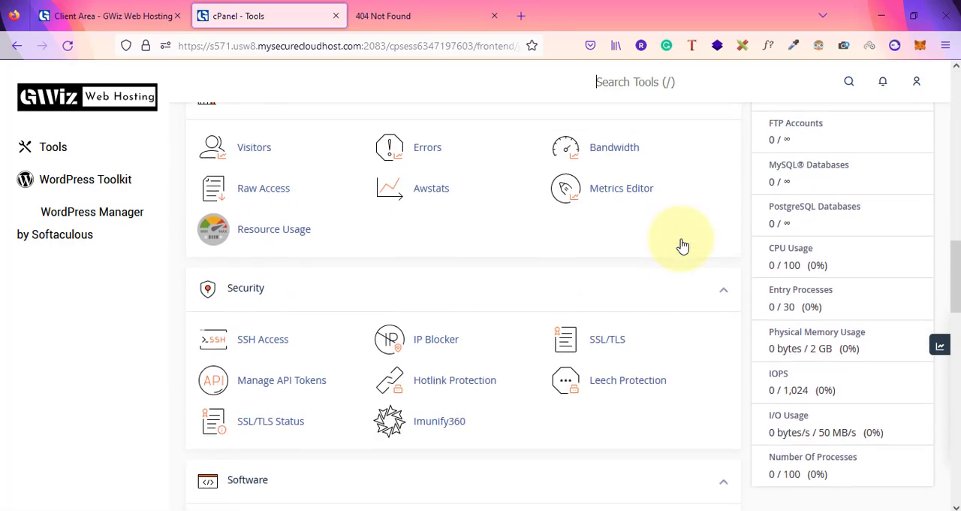
scroll(682, 246, "down", 2)
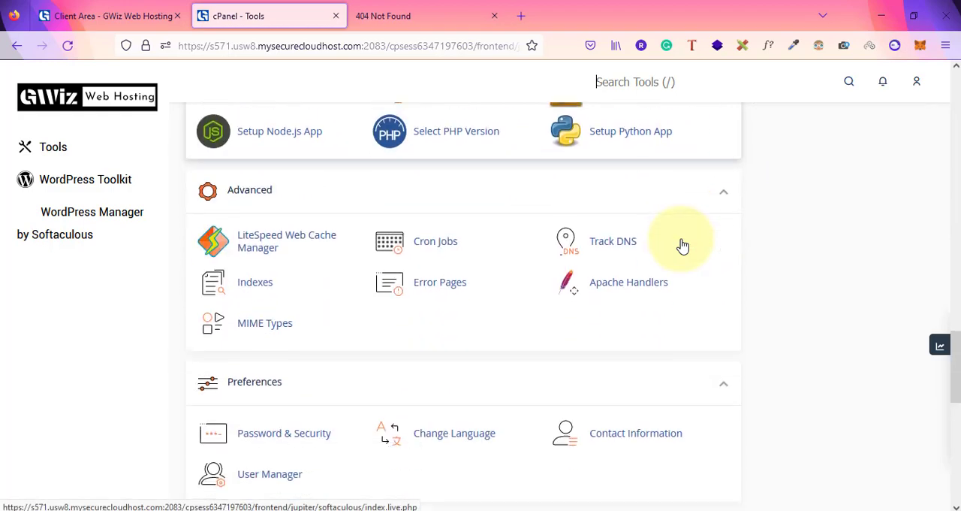
scroll(682, 245, "up", 15)
scroll(683, 246, "up", 1)
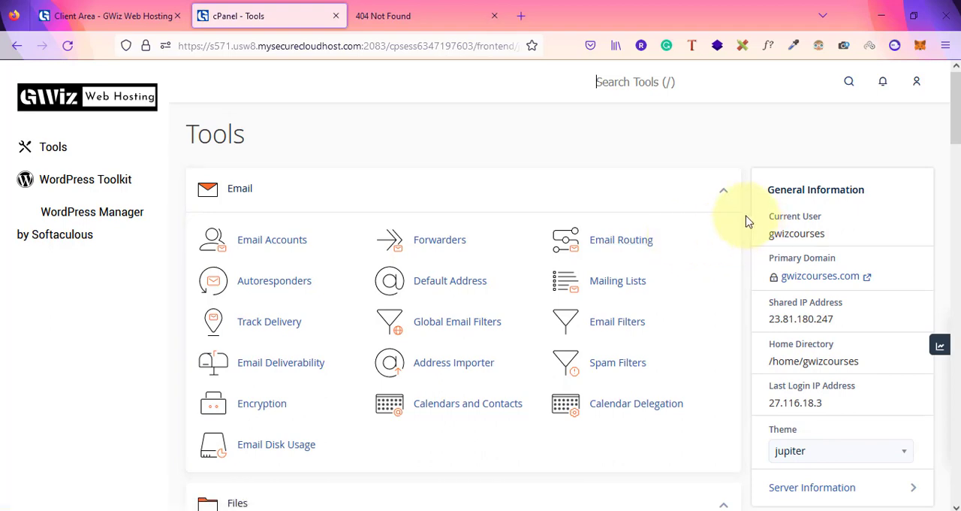
scroll(746, 222, "down", 4)
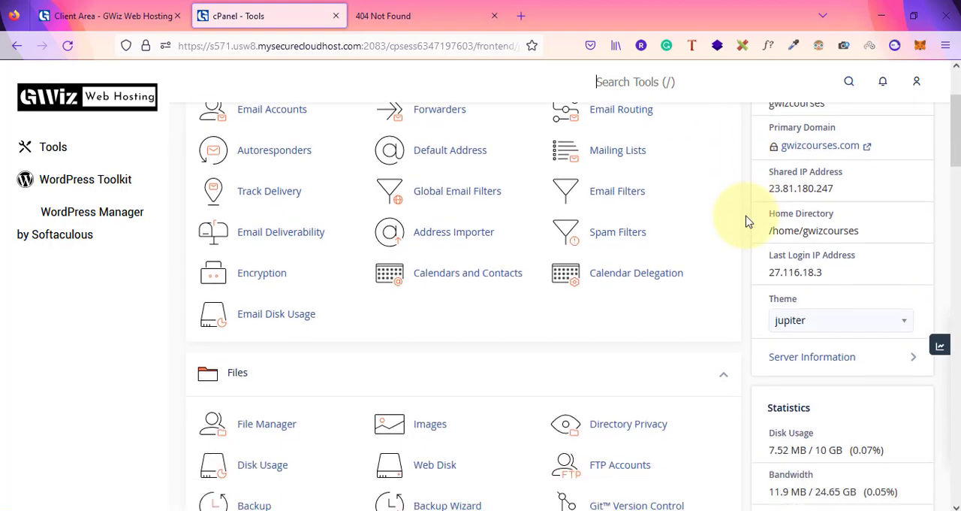
Search the cPanel tools for "wordpress" and close the result list
scroll(746, 222, "up", 4)
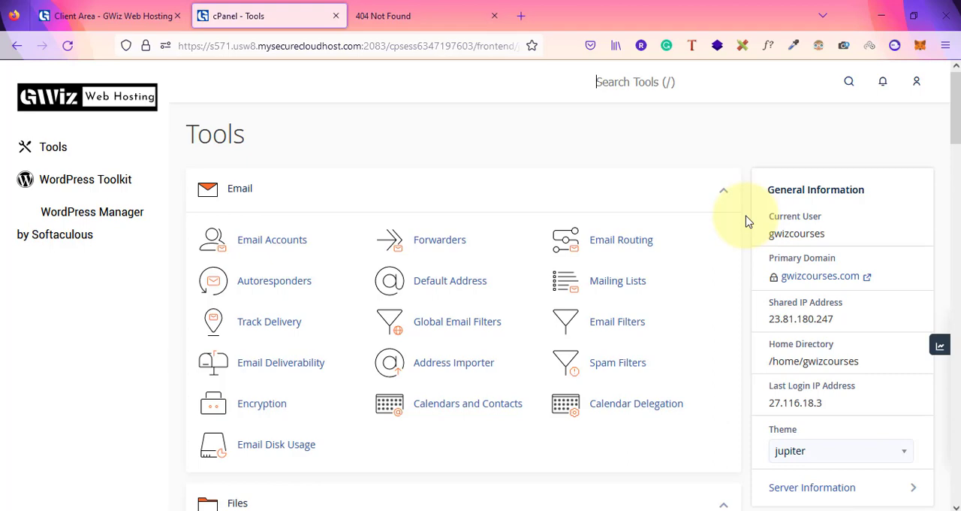
scroll(747, 219, "down", 2)
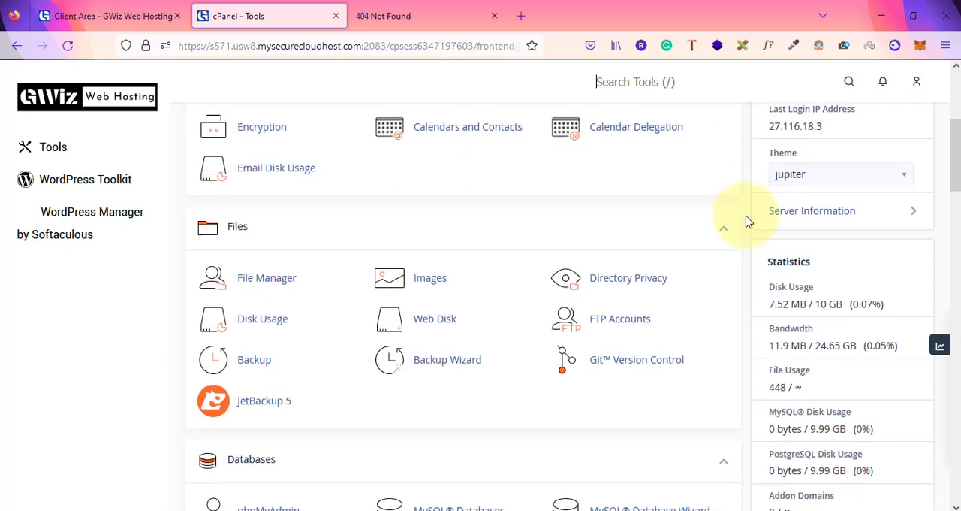
scroll(714, 148, "up", 4)
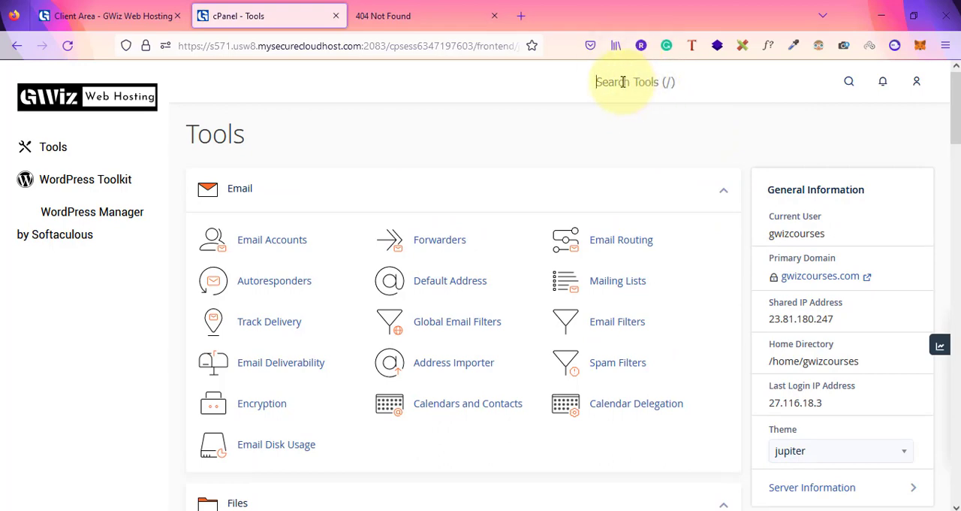
type("wordpress")
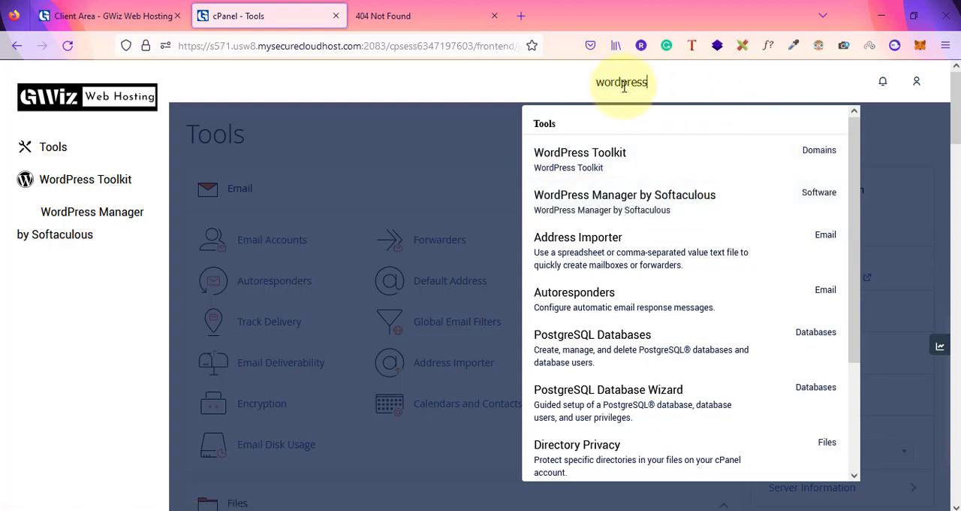
left_click(484, 84)
Open WordPress from the scripts of the Softaculous Apps Installer section
scroll(492, 270, "down", 20)
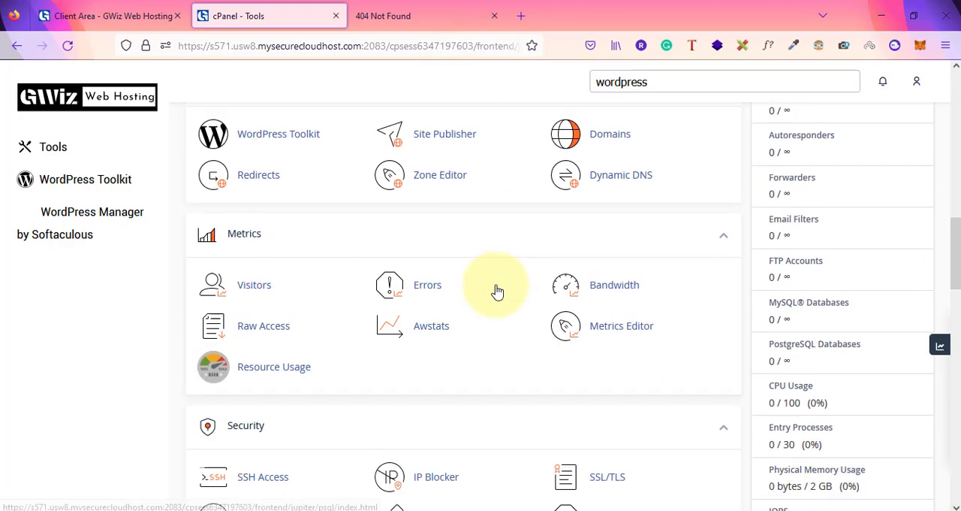
scroll(495, 291, "down", 5)
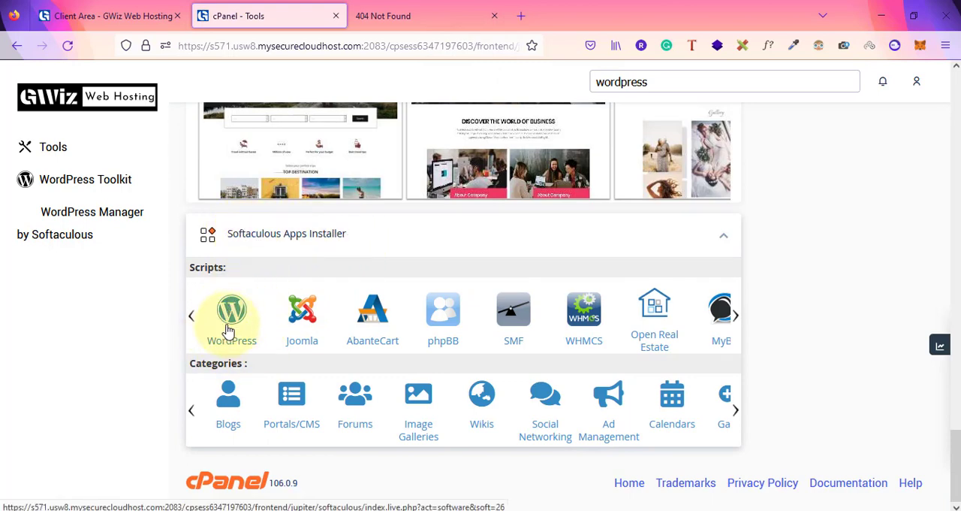
left_click(663, 80)
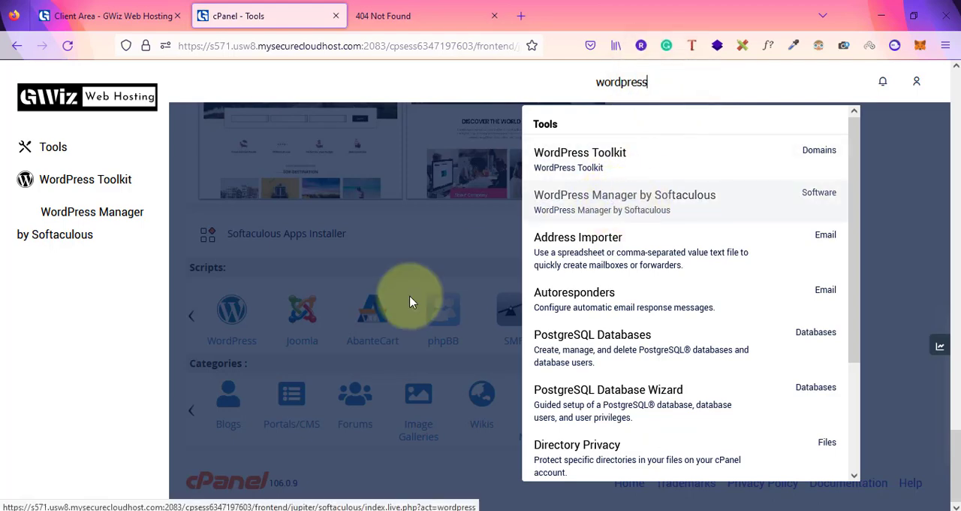
left_click(301, 372)
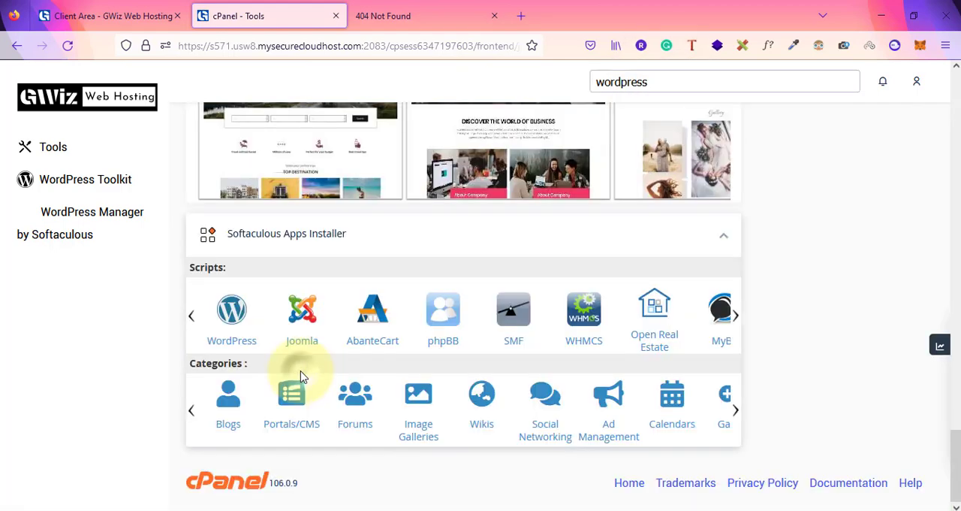
left_click(230, 315)
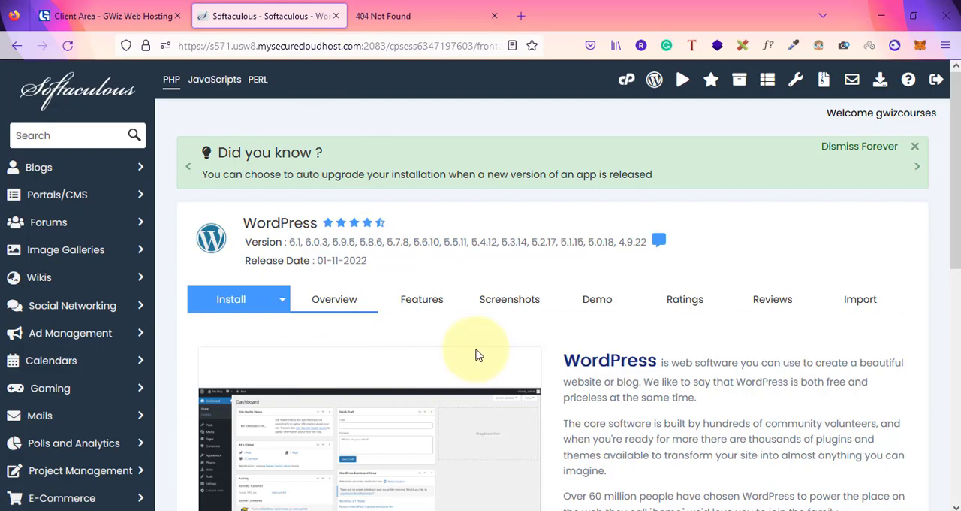
Look over the WordPress overview in Softaculous and start a new installation
scroll(476, 354, "down", 3)
scroll(553, 218, "up", 3)
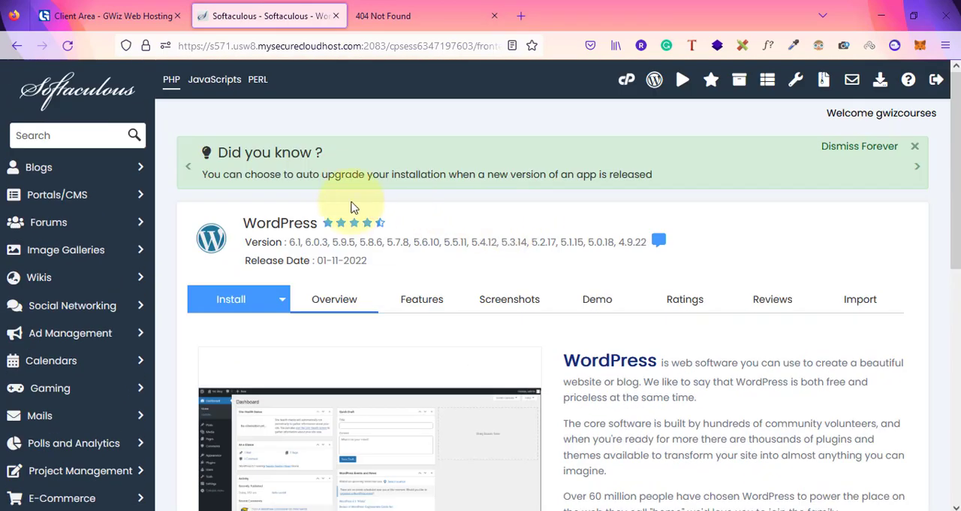
scroll(483, 232, "down", 1)
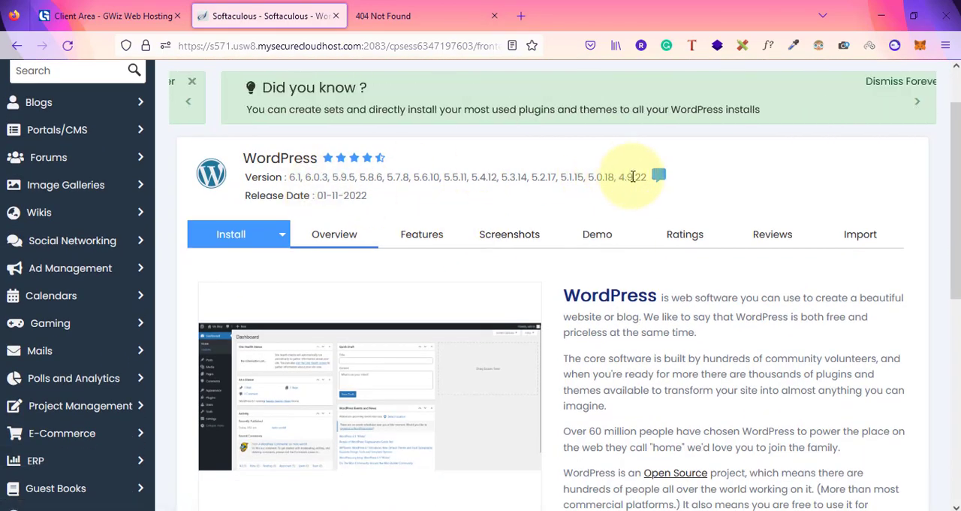
scroll(633, 176, "down", 3)
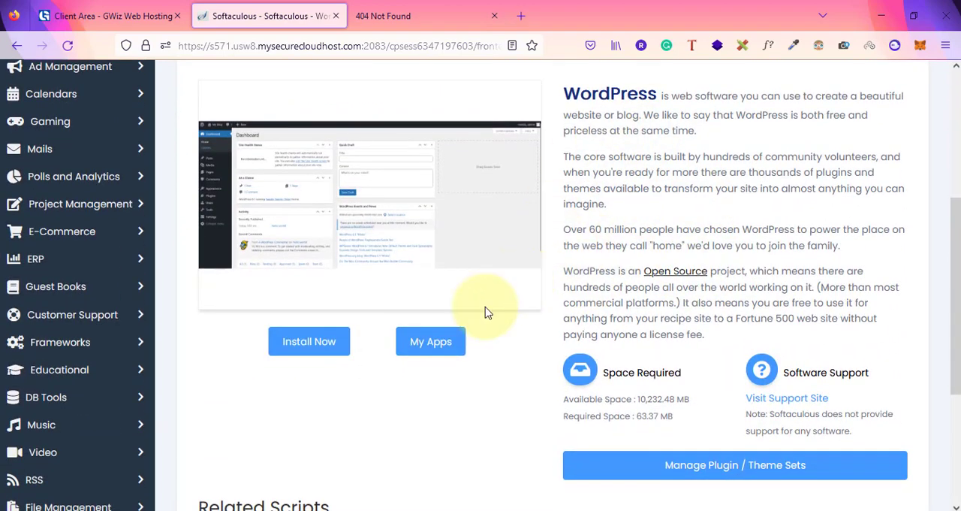
scroll(490, 380, "down", 3)
scroll(489, 367, "up", 4)
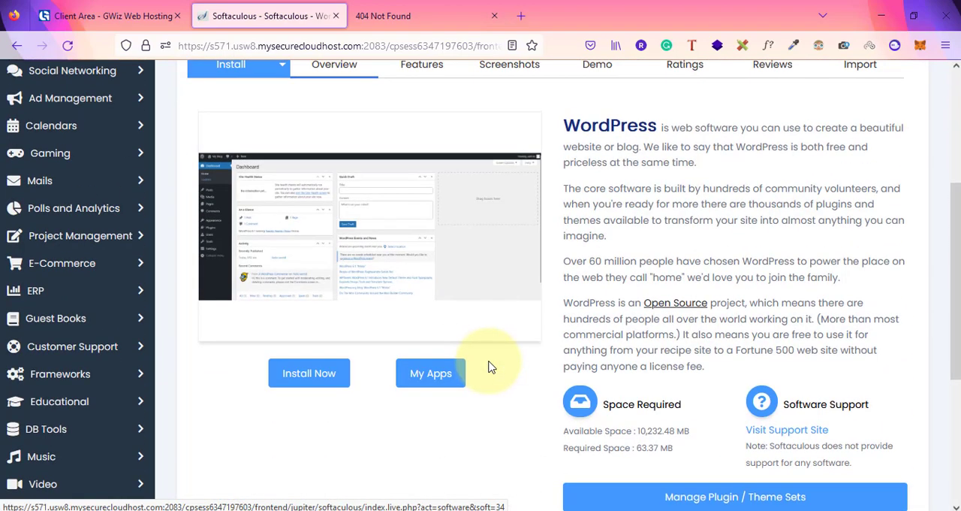
left_click(303, 381)
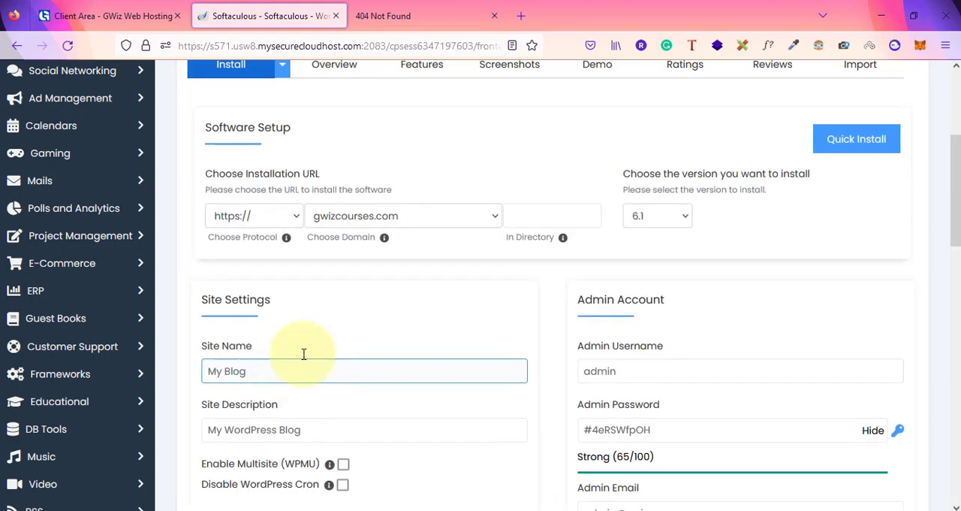
left_click(263, 217)
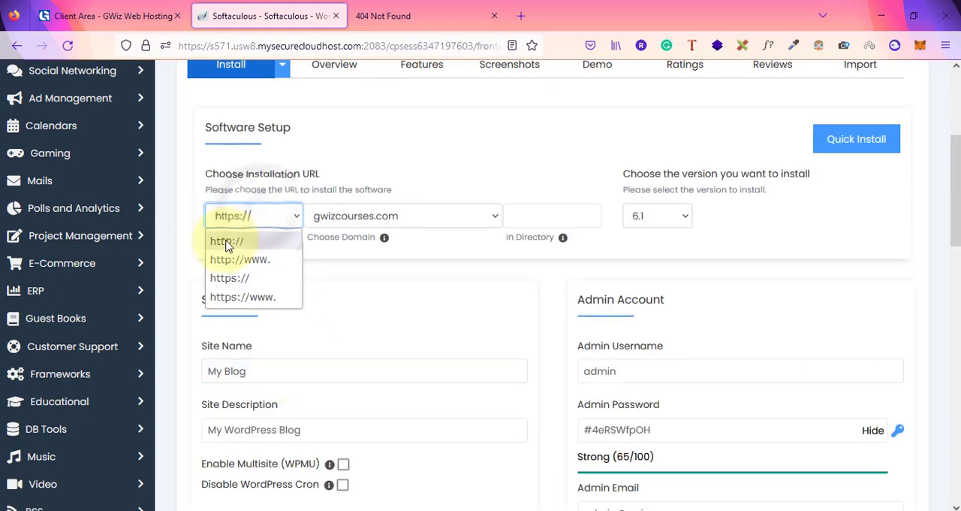
left_click(235, 277)
left_click(416, 224)
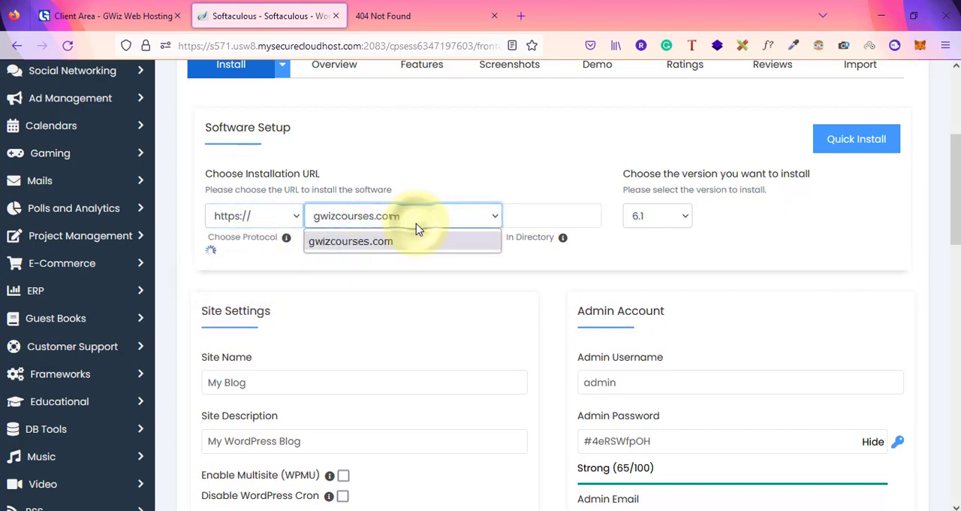
left_click(357, 275)
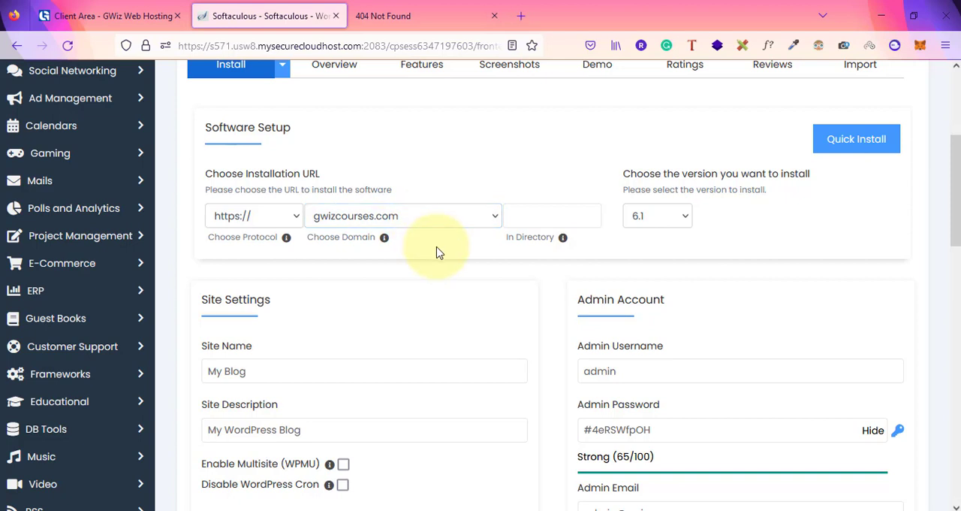
left_click(528, 214)
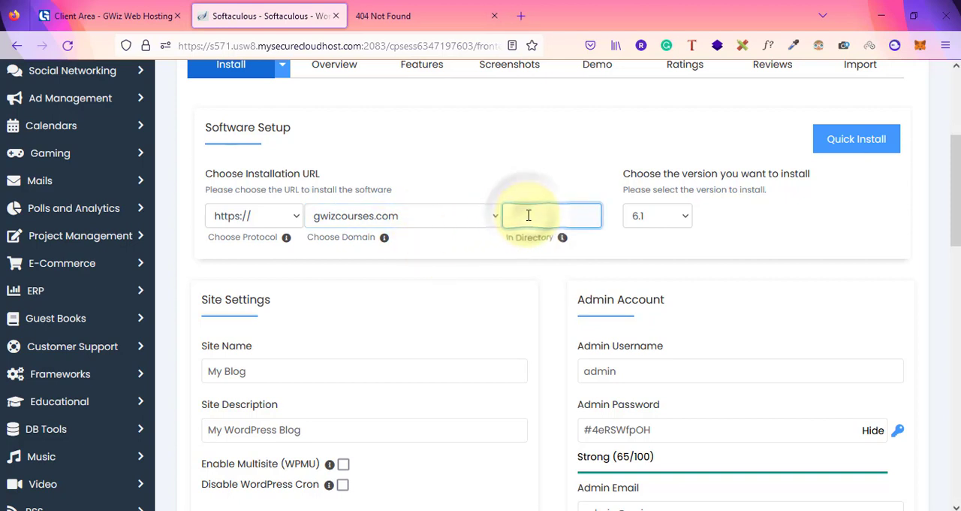
type("/")
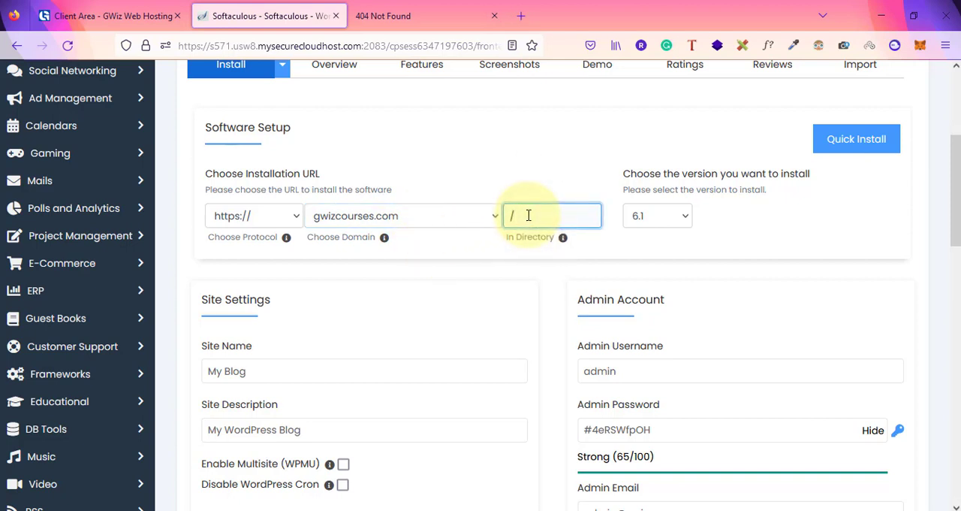
key("BackSpace")
key("BackSpace")
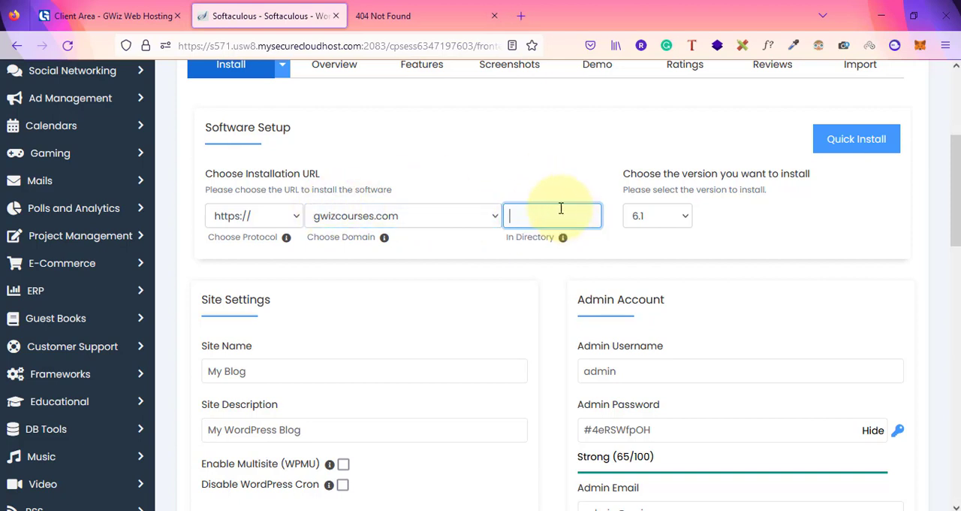
left_click(515, 173)
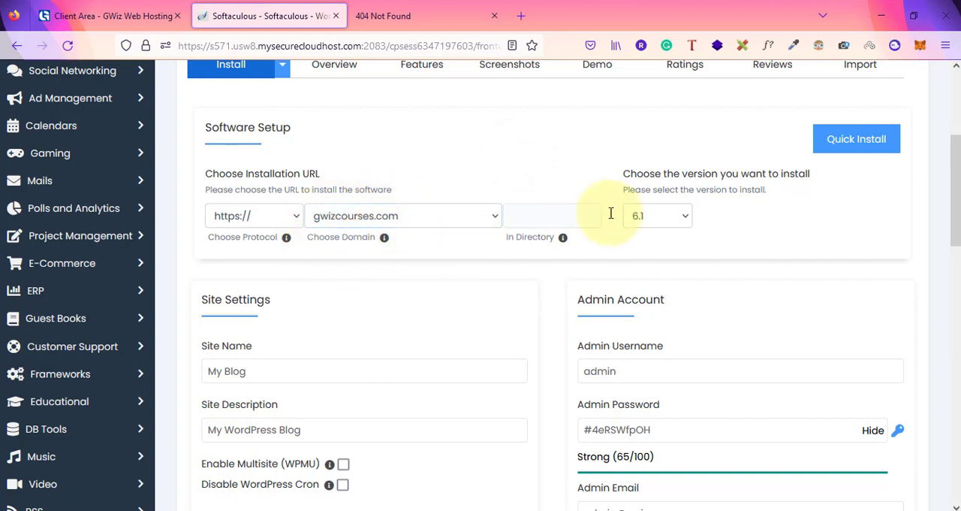
Choose 6.1 as the WordPress version to install and check the site name and description fields
left_click(667, 220)
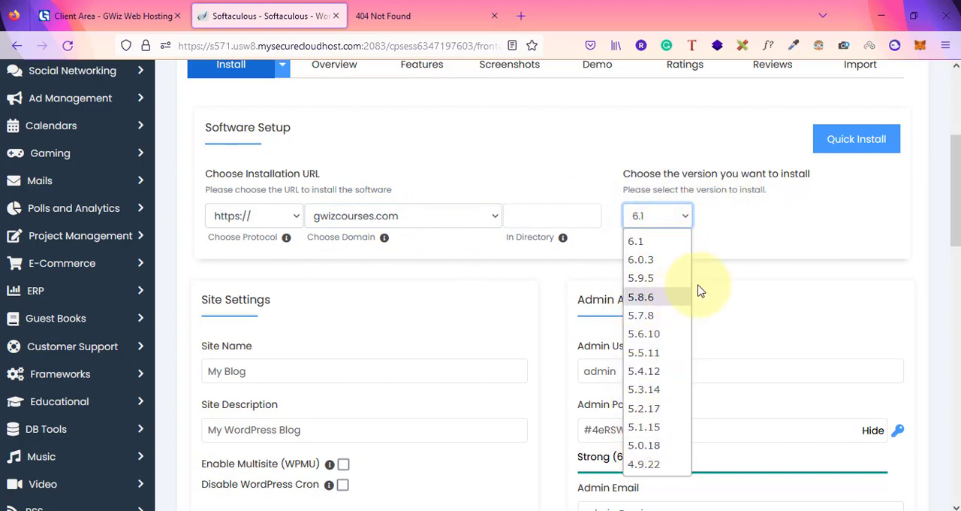
left_click(664, 251)
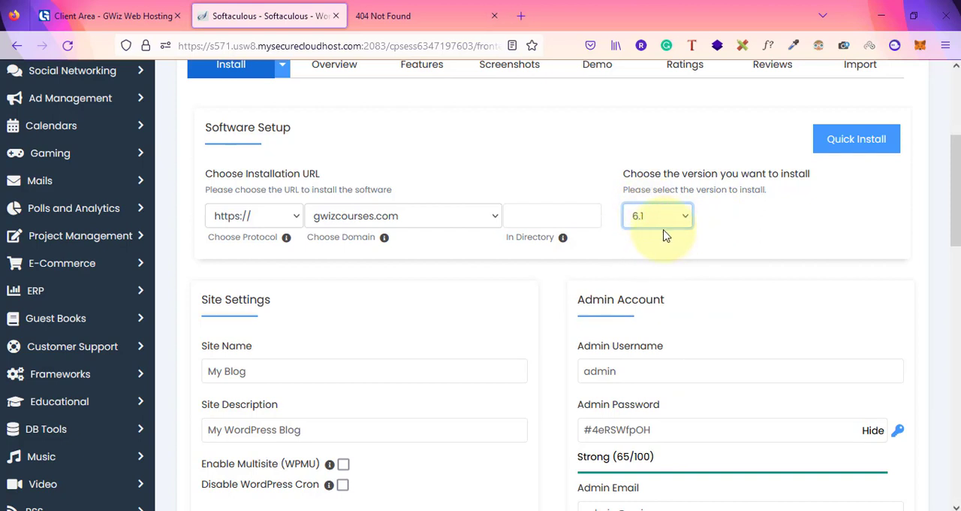
scroll(526, 322, "down", 2)
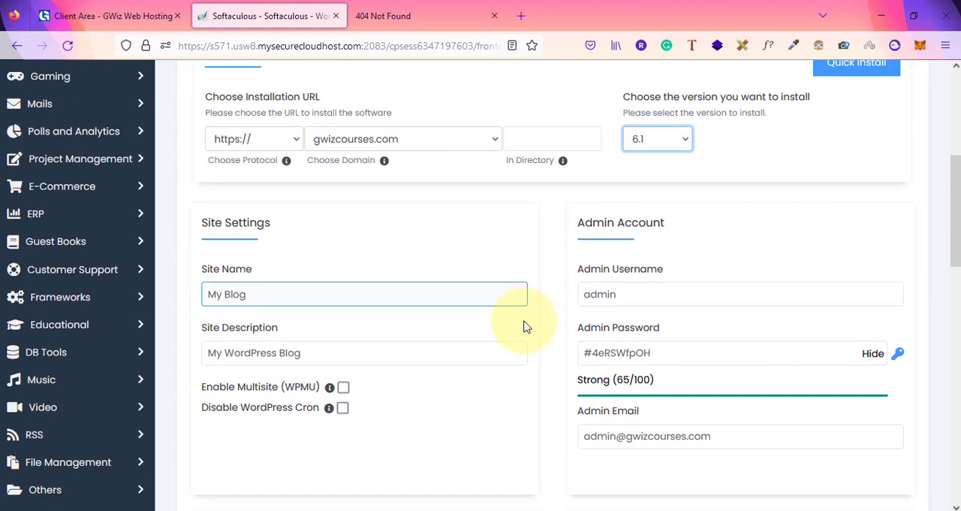
left_click(278, 294)
left_click(286, 357)
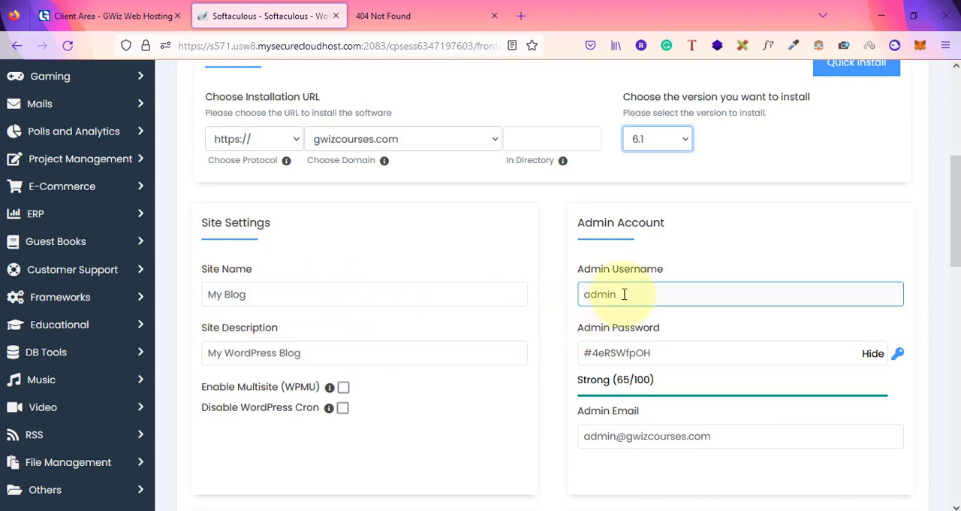
Hide the admin password in the Admin Account settings and replace the generated one with a new password
left_click_drag(623, 293, 559, 293)
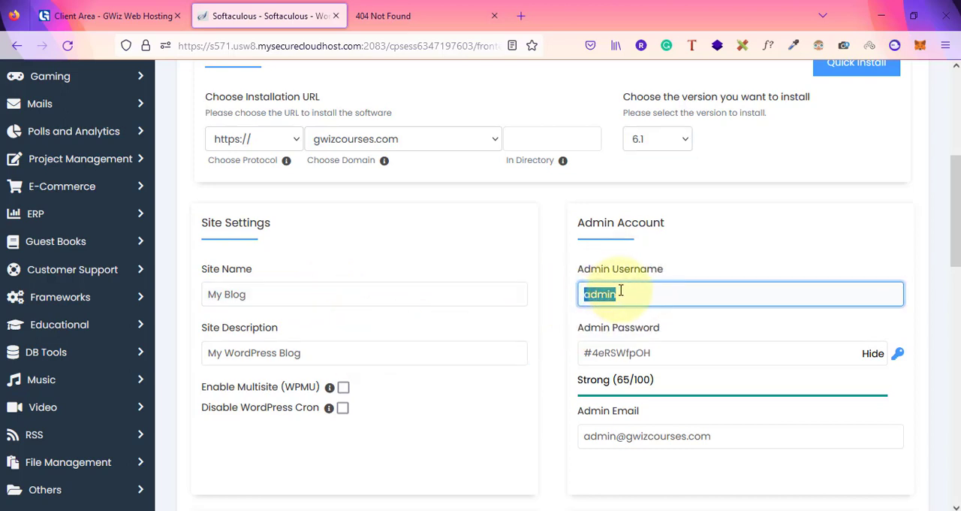
left_click(673, 349)
left_click(874, 353)
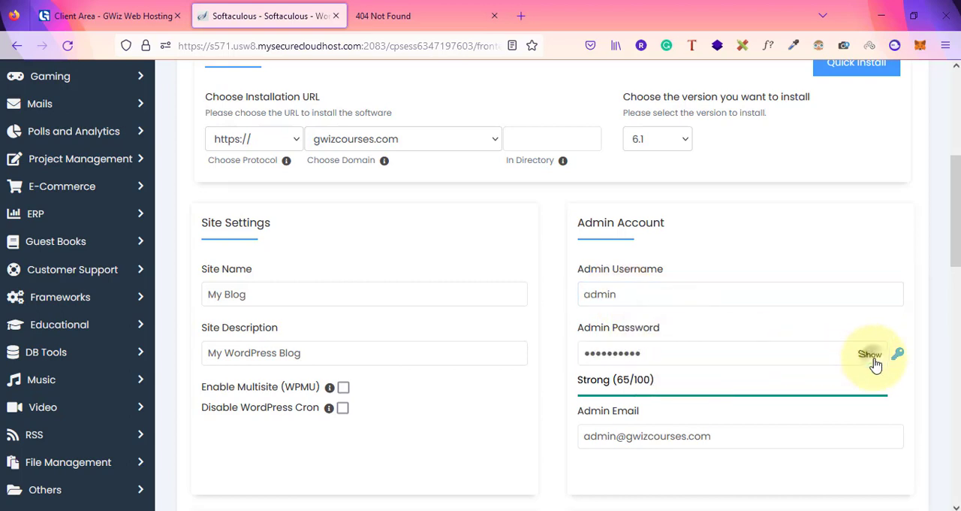
left_click_drag(685, 360, 480, 358)
key("BackSpace")
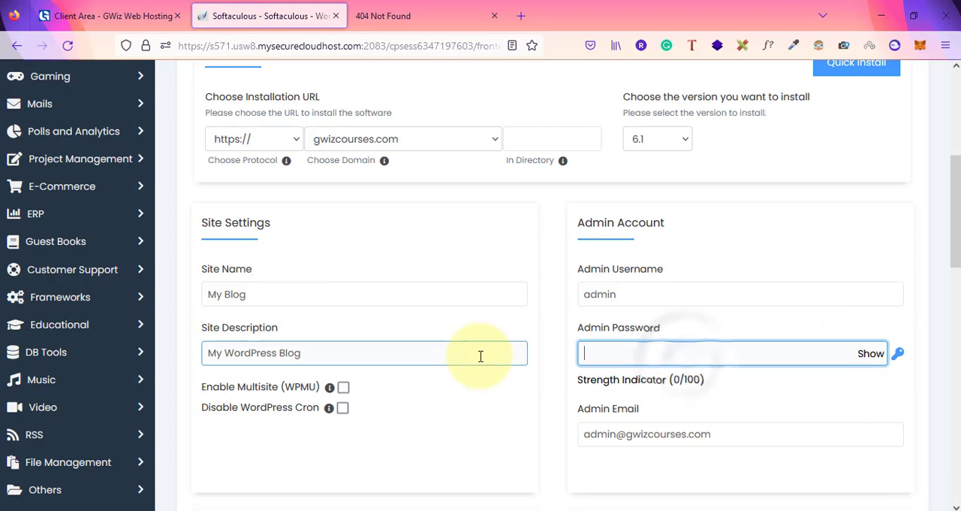
left_click(622, 361)
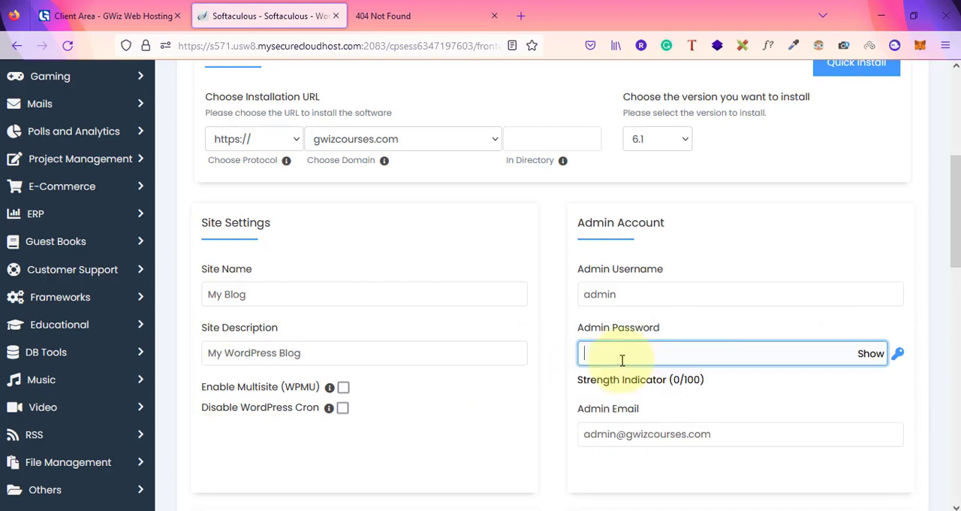
type("•••••••••")
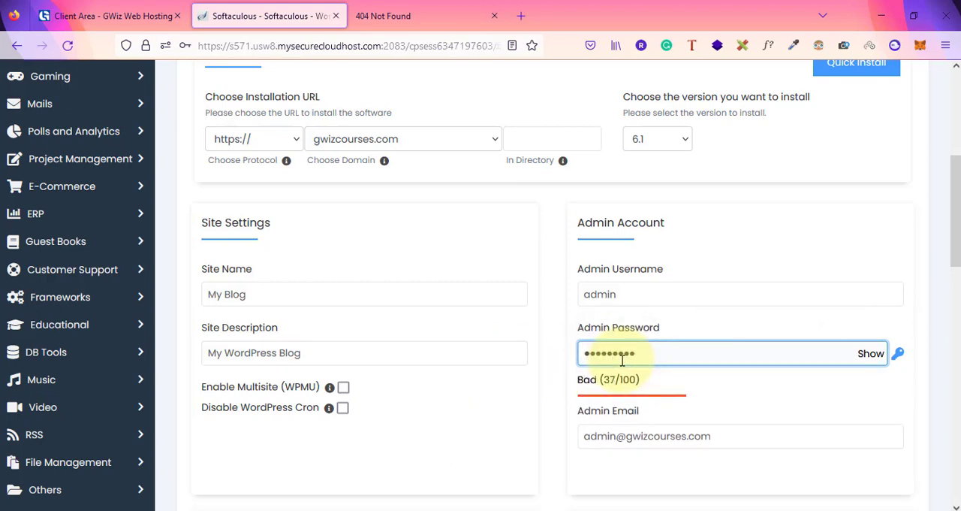
type("•••••")
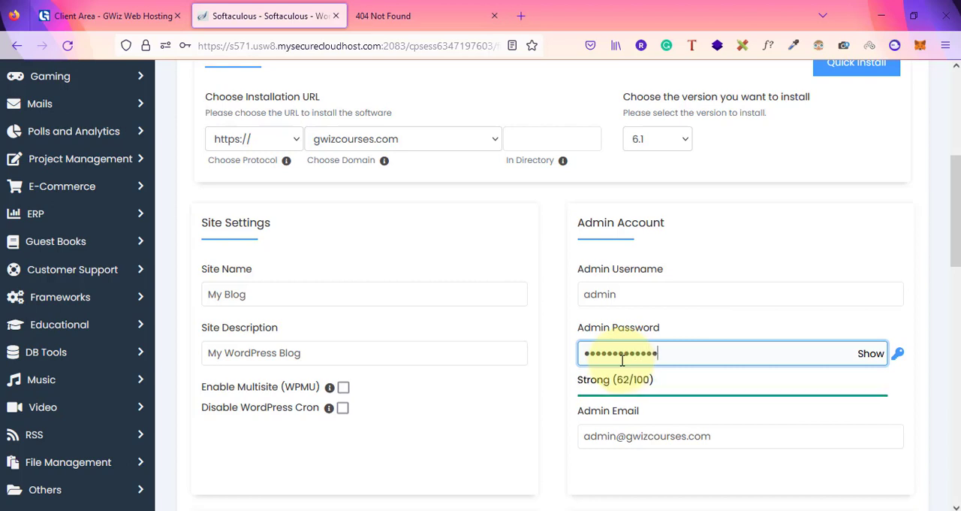
left_click(715, 329)
Review the language, plugin and theme options and run the WordPress installation
scroll(714, 328, "down", 1)
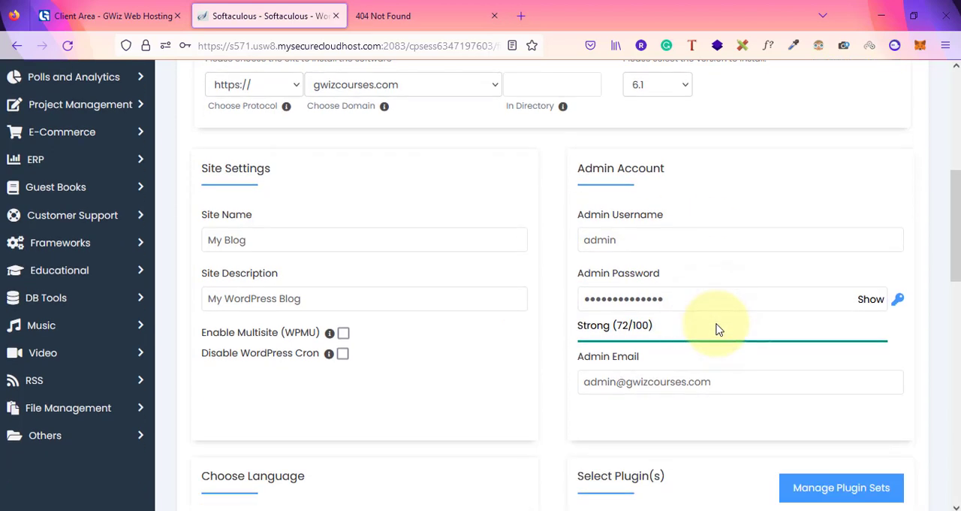
scroll(734, 393, "down", 7)
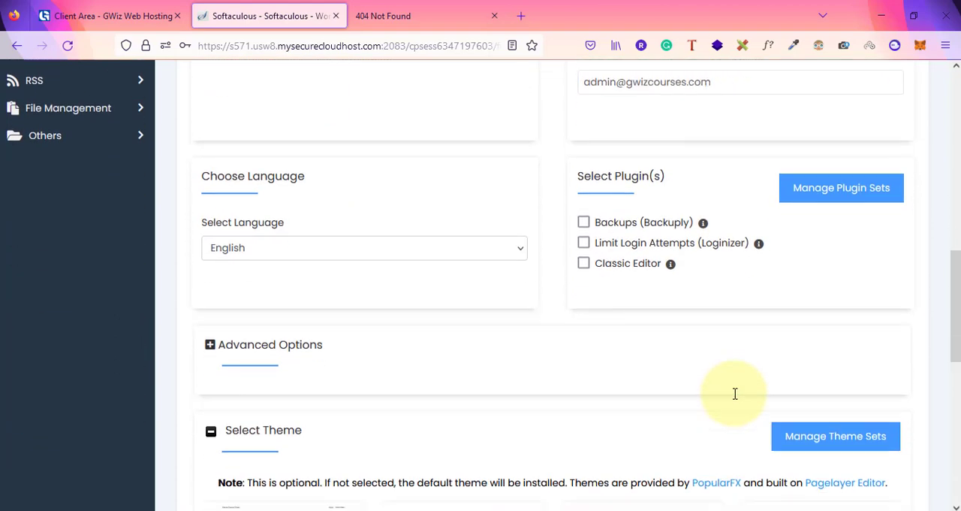
scroll(736, 394, "down", 5)
scroll(735, 394, "up", 2)
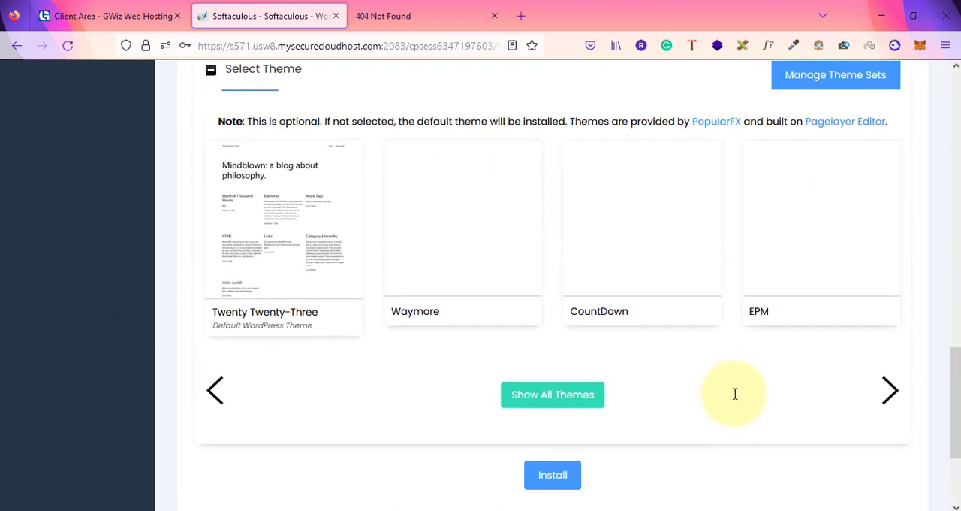
scroll(735, 394, "down", 3)
left_click(550, 321)
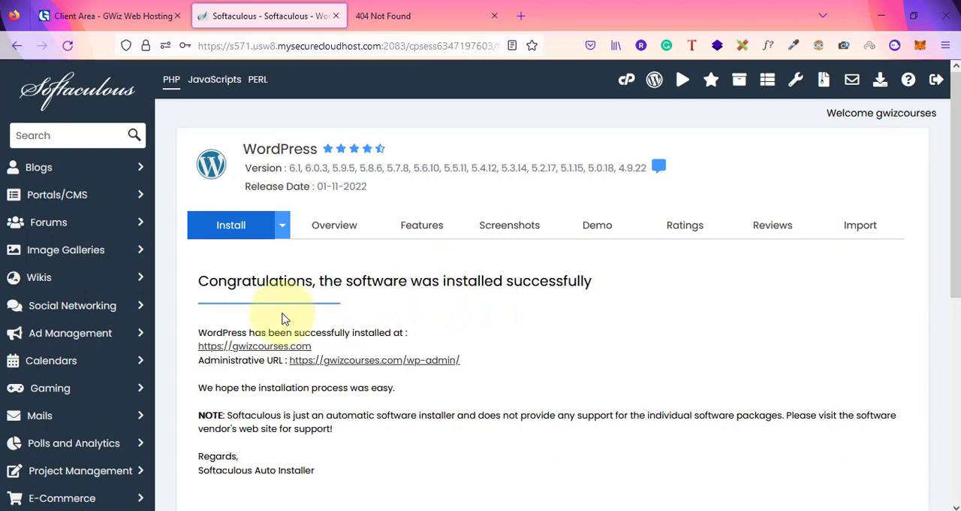
left_click(408, 10)
left_click(251, 47)
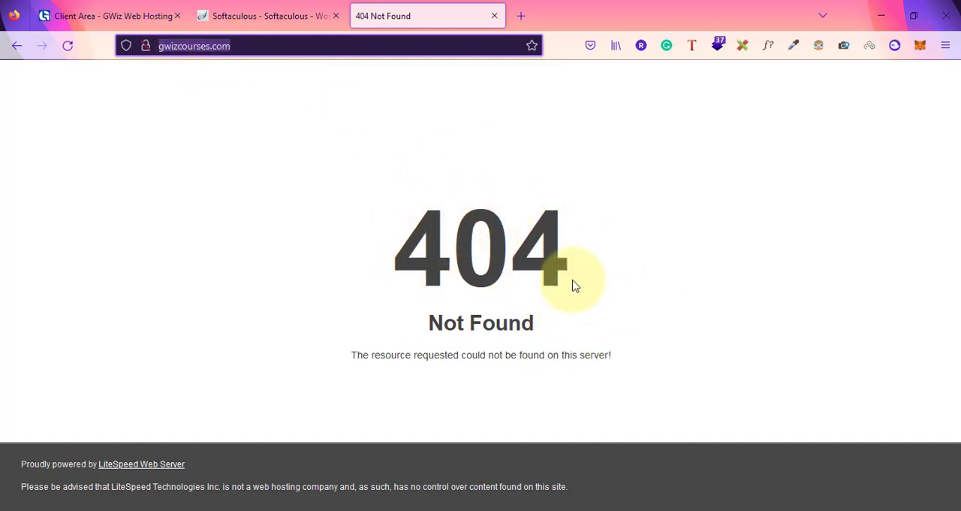
left_click(324, 14)
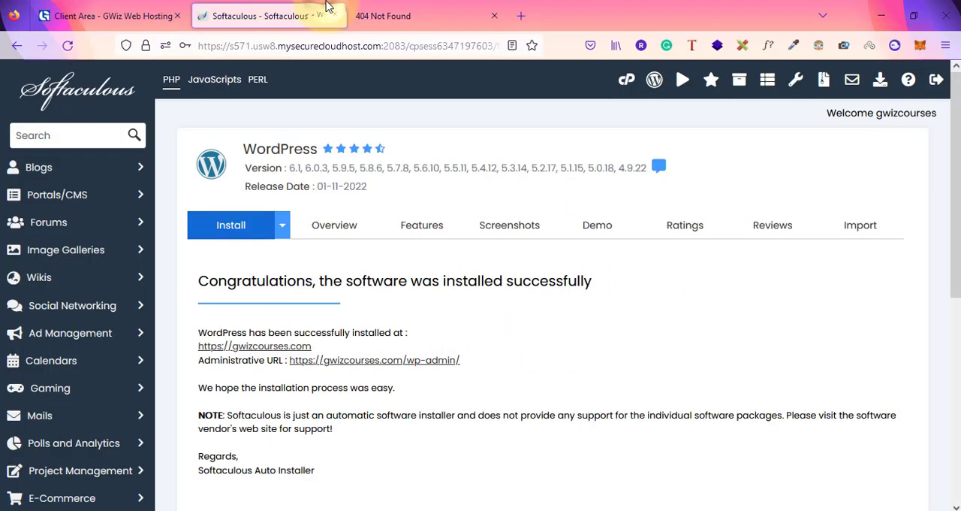
right_click(260, 351)
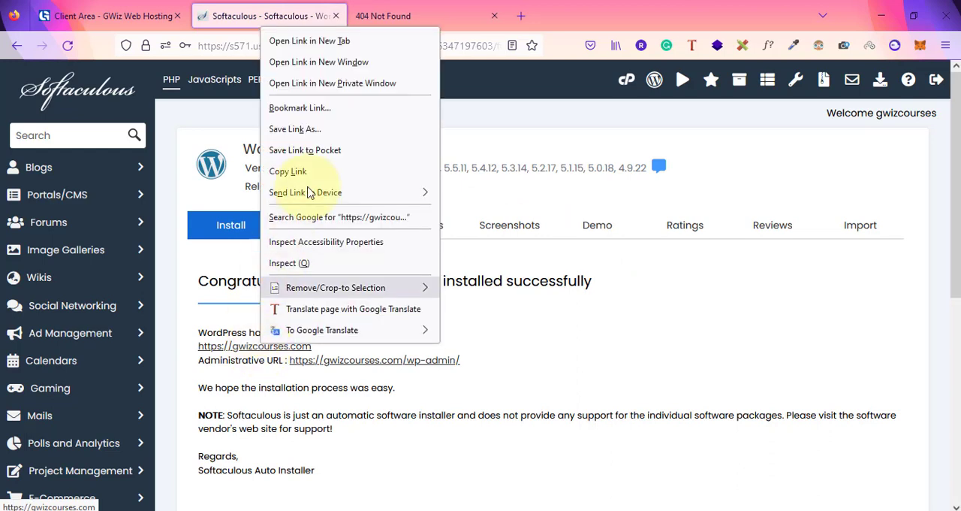
left_click(367, 45)
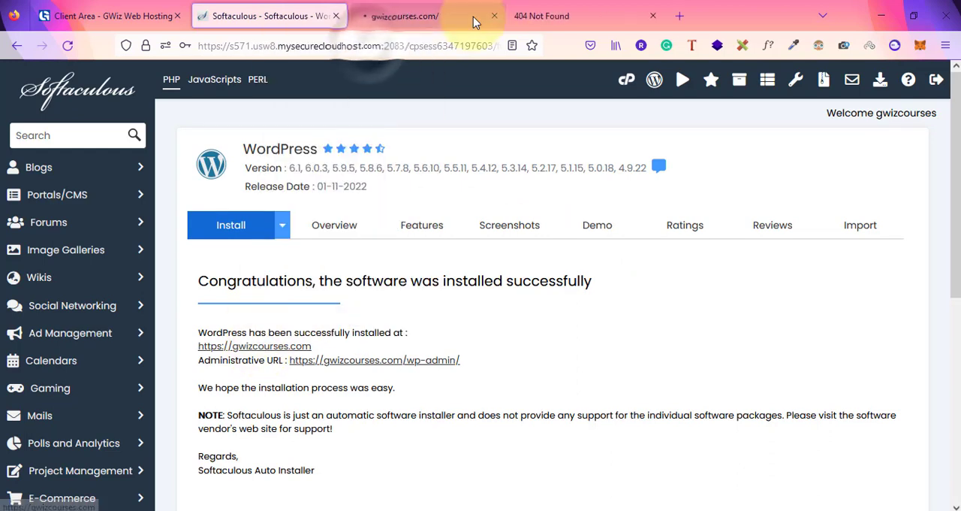
left_click(407, 9)
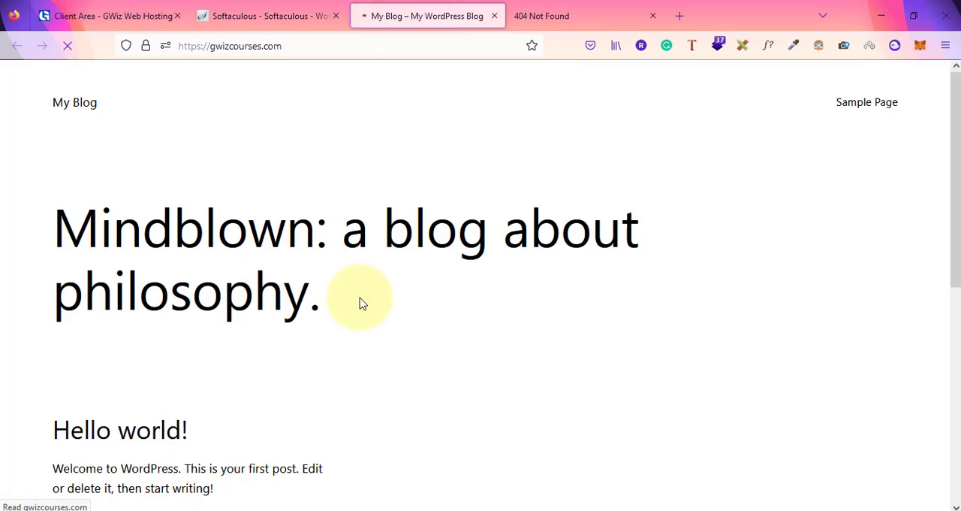
Look through the default WordPress homepage of gwizcourses.com from its heading down to the footer
scroll(311, 358, "down", 5)
scroll(311, 363, "up", 5)
scroll(315, 364, "down", 5)
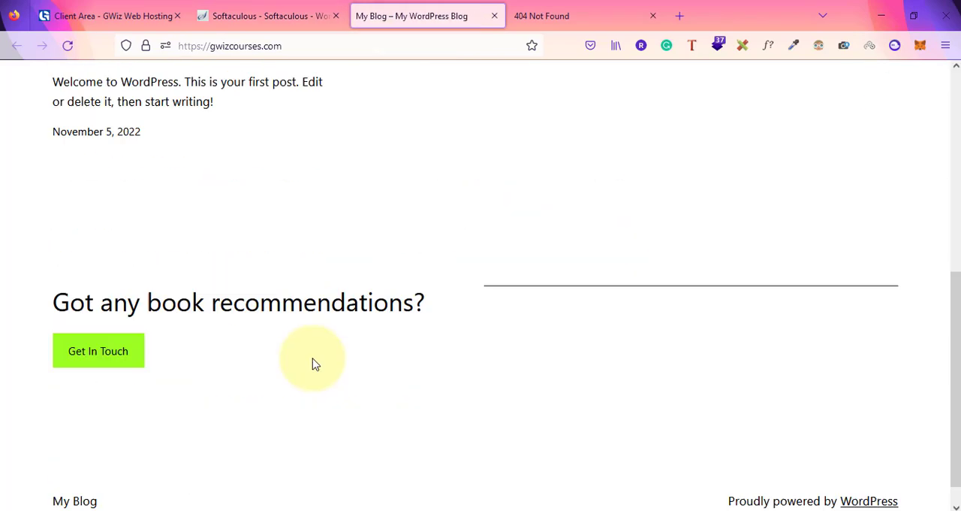
scroll(316, 364, "up", 5)
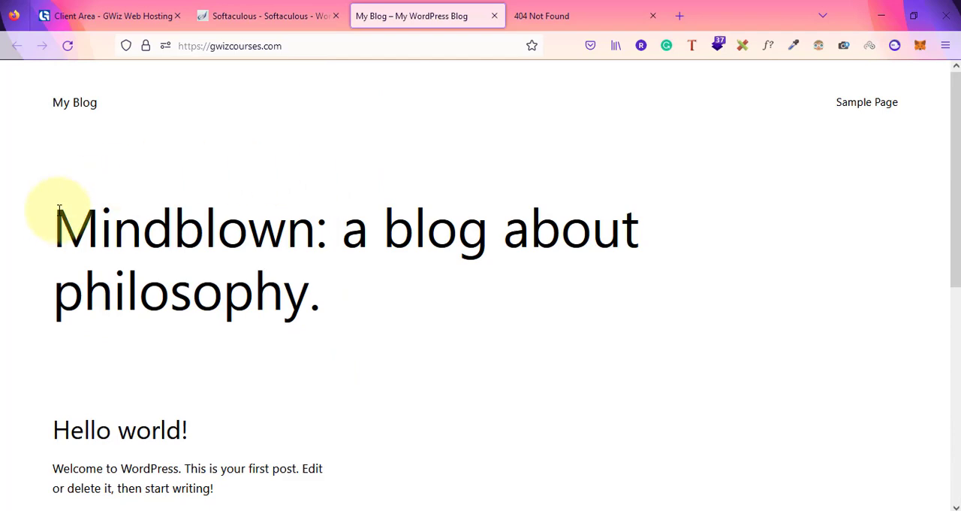
scroll(298, 288, "down", 5)
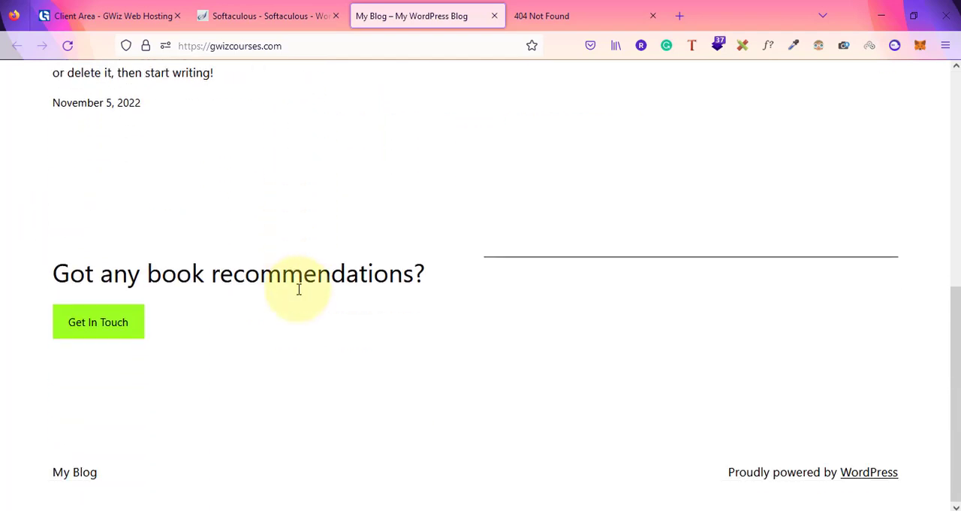
scroll(299, 289, "up", 5)
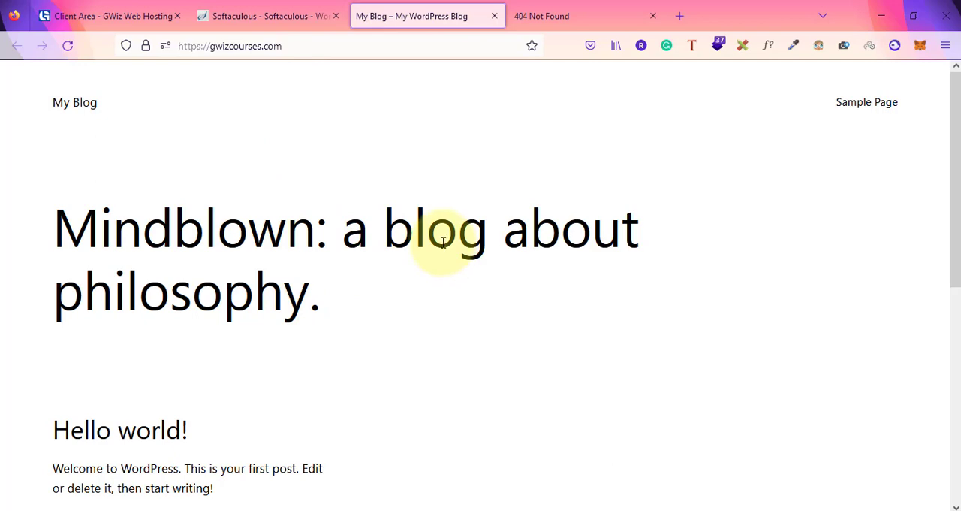
Review the whole Softaculous installation confirmation page, including the site and administrative URLs, and return to the gwizcourses.com homepage
left_click(298, 11)
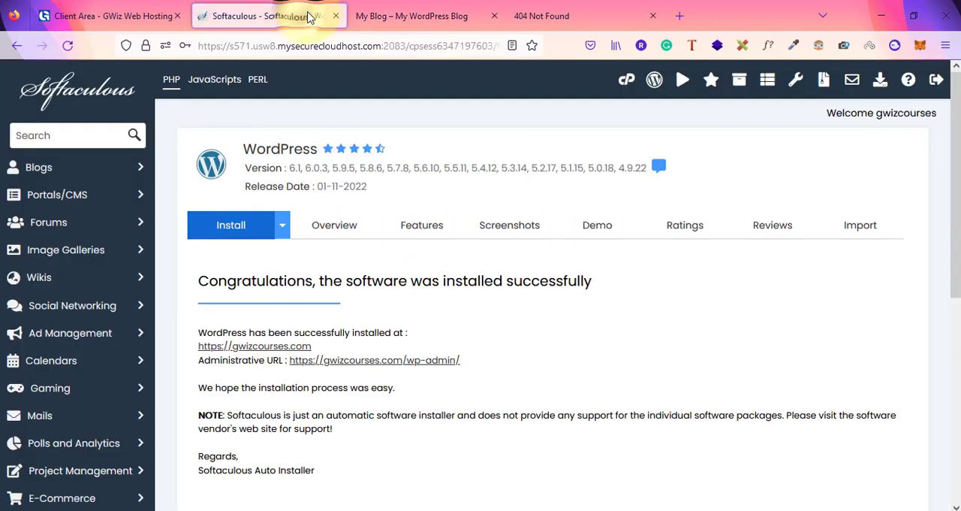
left_click(403, 6)
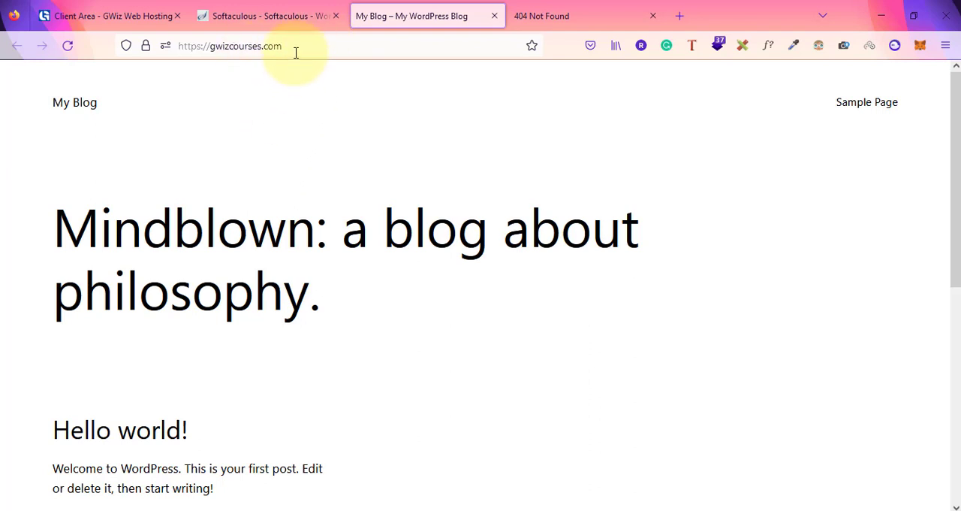
left_click(282, 13)
scroll(536, 353, "down", 1)
scroll(536, 344, "down", 3)
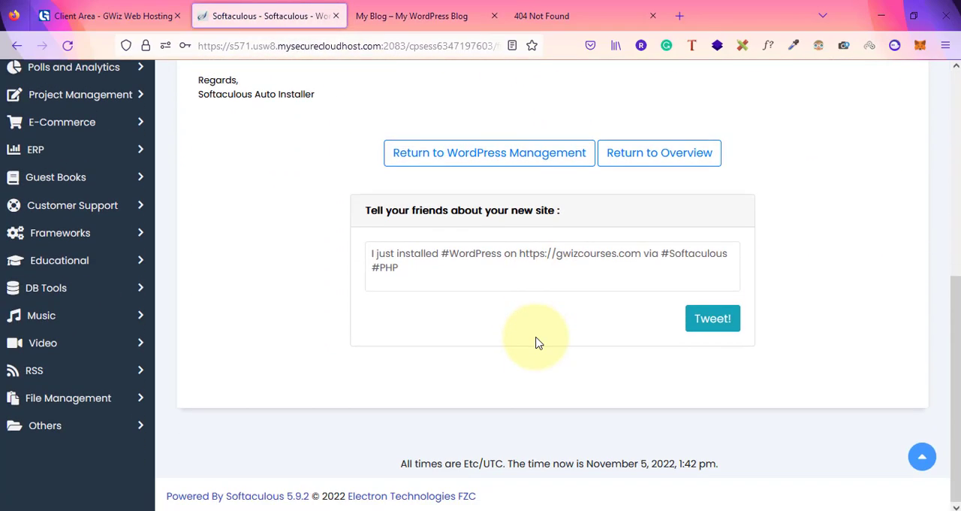
scroll(537, 343, "up", 5)
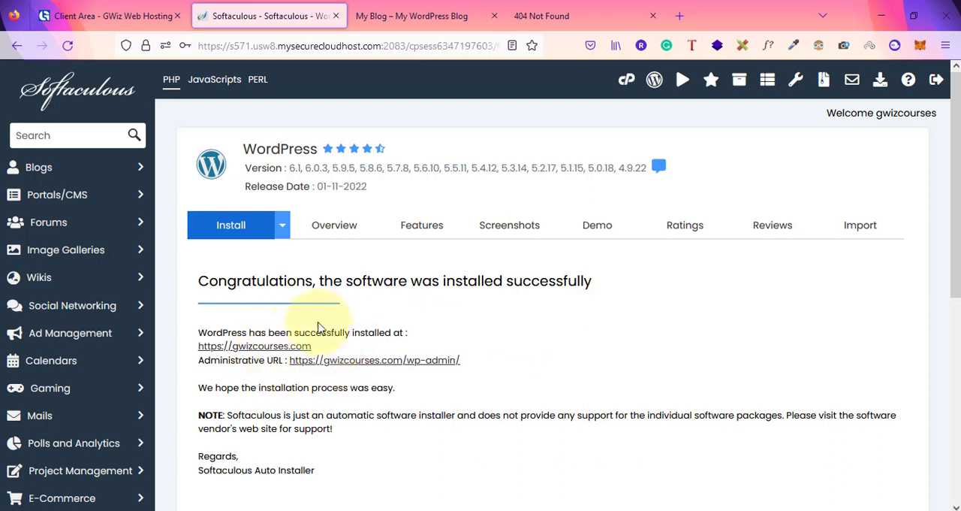
left_click(410, 14)
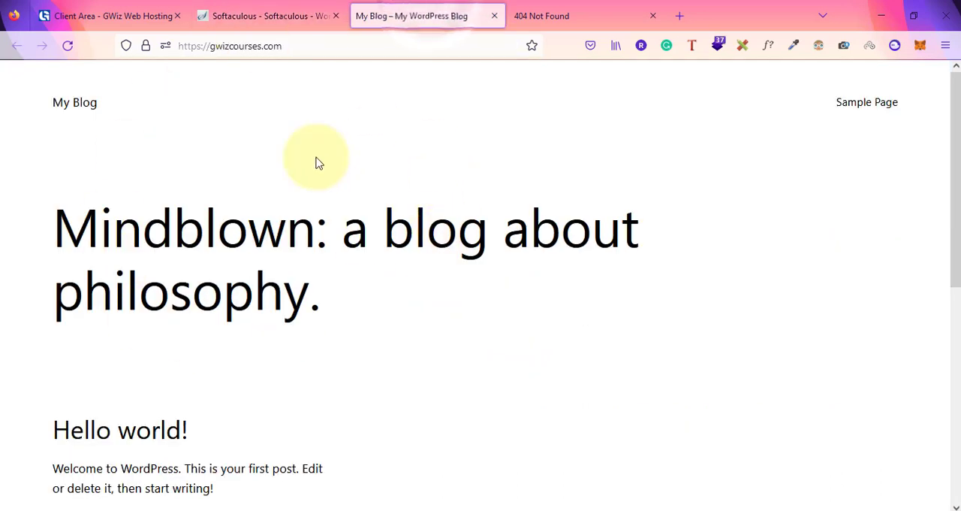